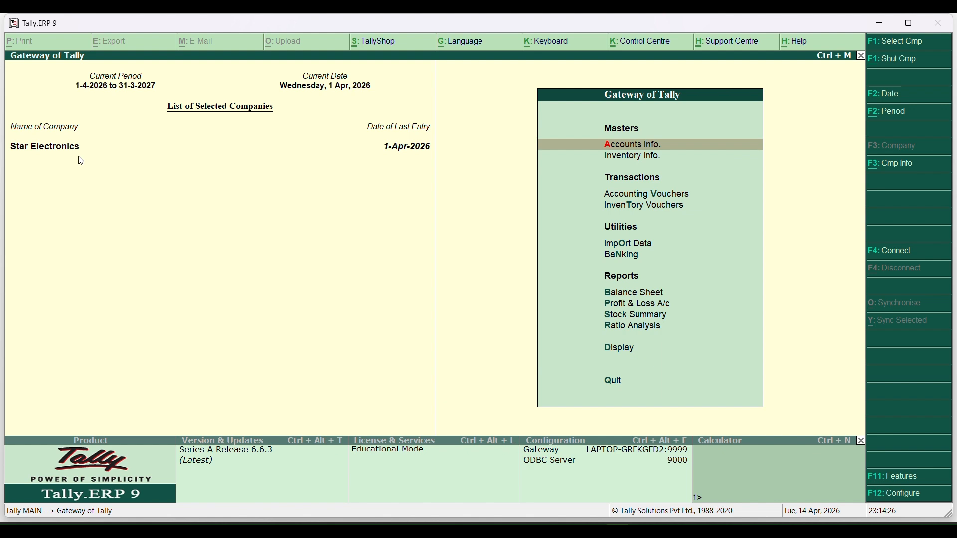
Shut Star Electronics and load Star Brothers from the List of Companies
key(alt+F1)
click(881, 60)
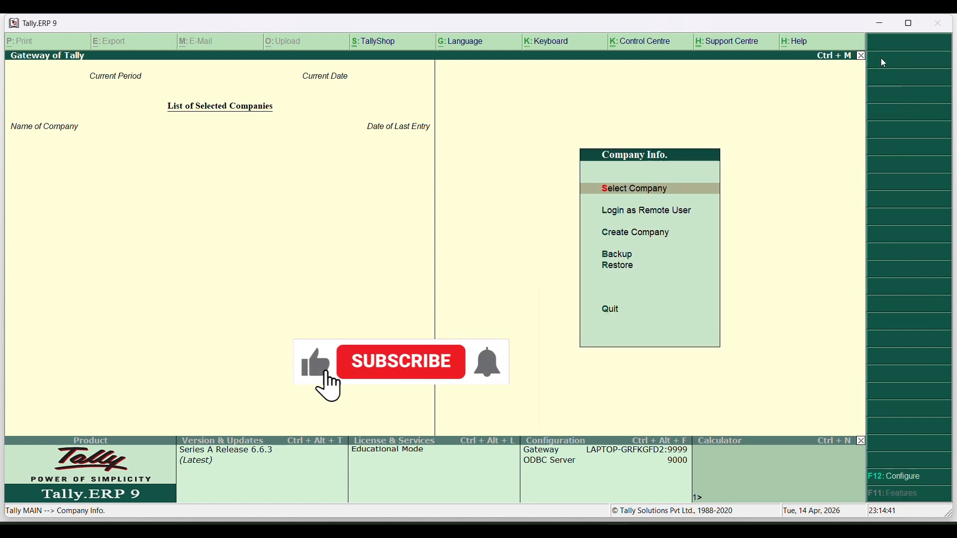
key(Return)
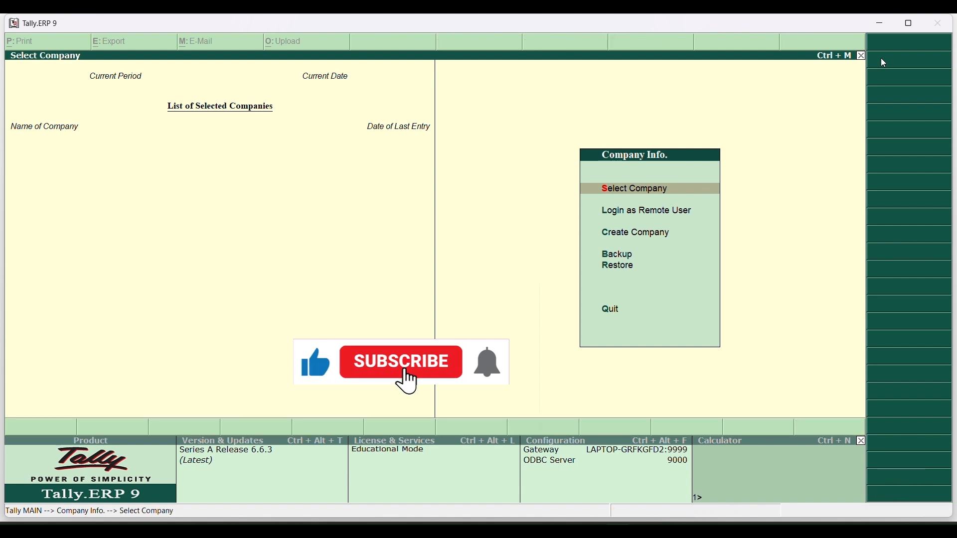
key(Down)
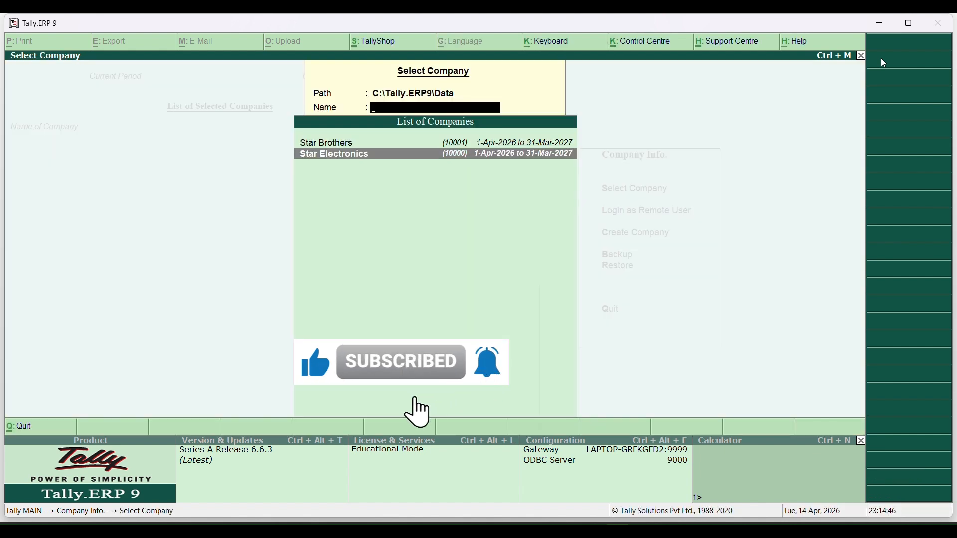
key(Up)
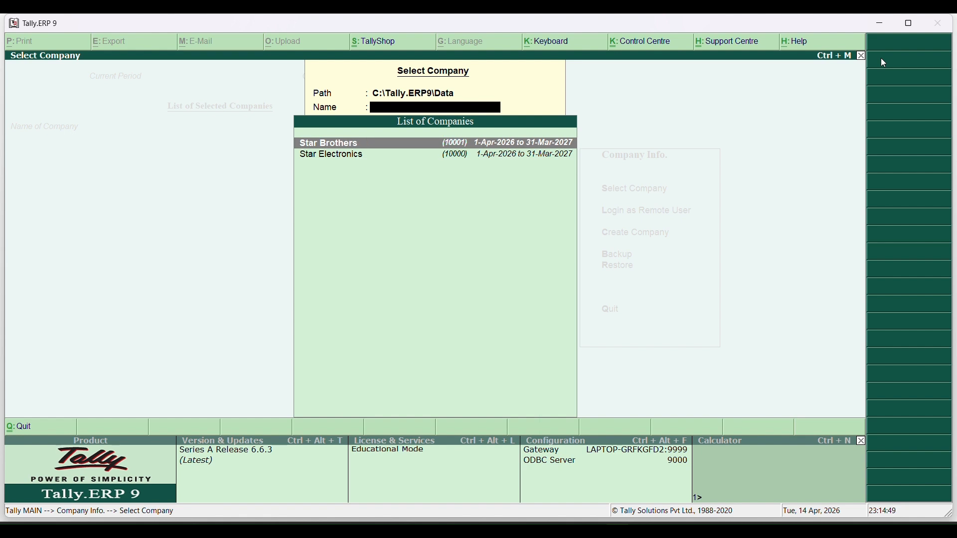
key(Return)
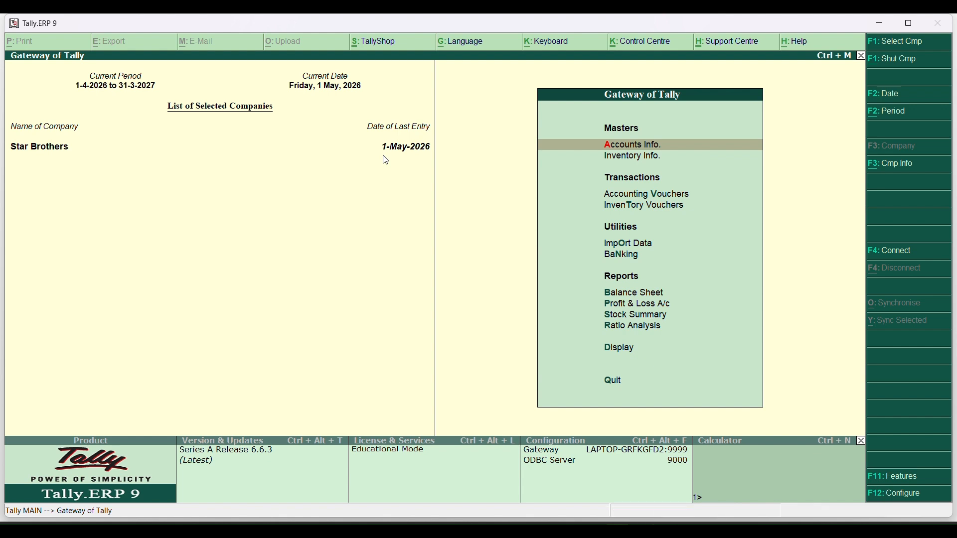
Review Star Brothers' ledgers (Cash, CGST, SGST, Sales, Purchase), then start Single Ledger creation
key(Return)
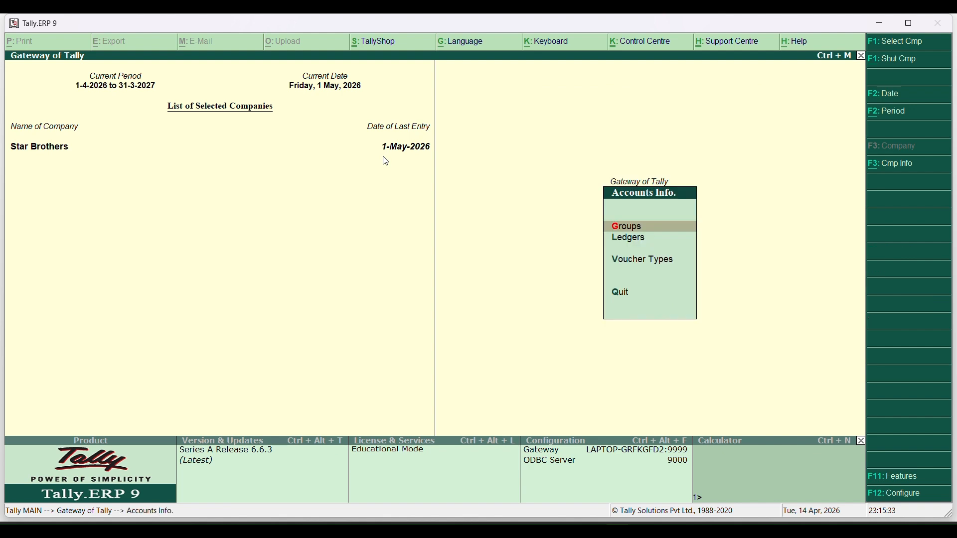
click(619, 239)
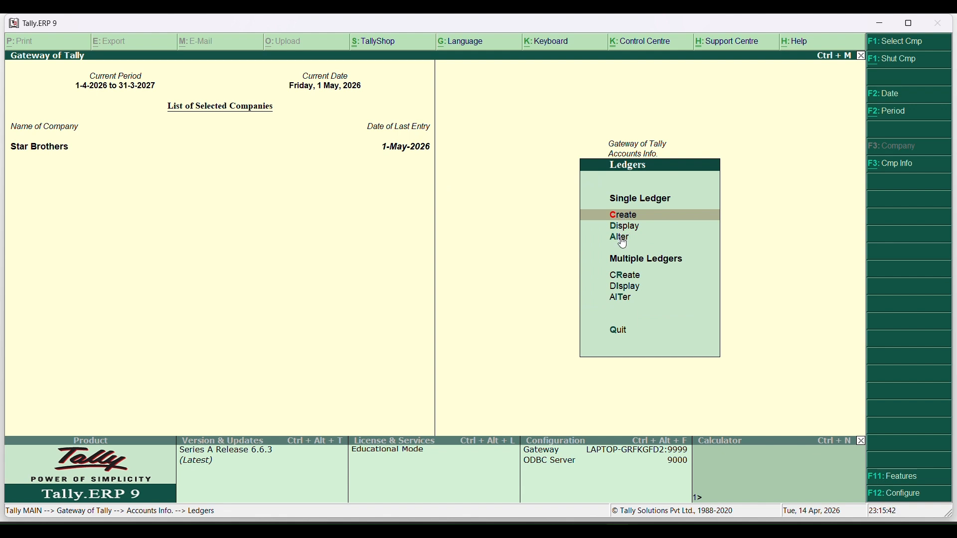
click(623, 239)
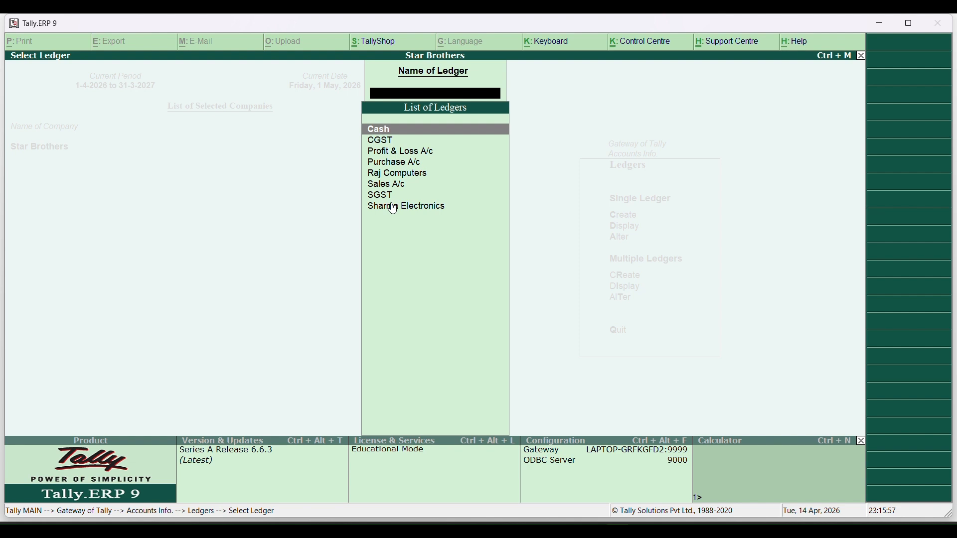
key(Escape)
key(Up)
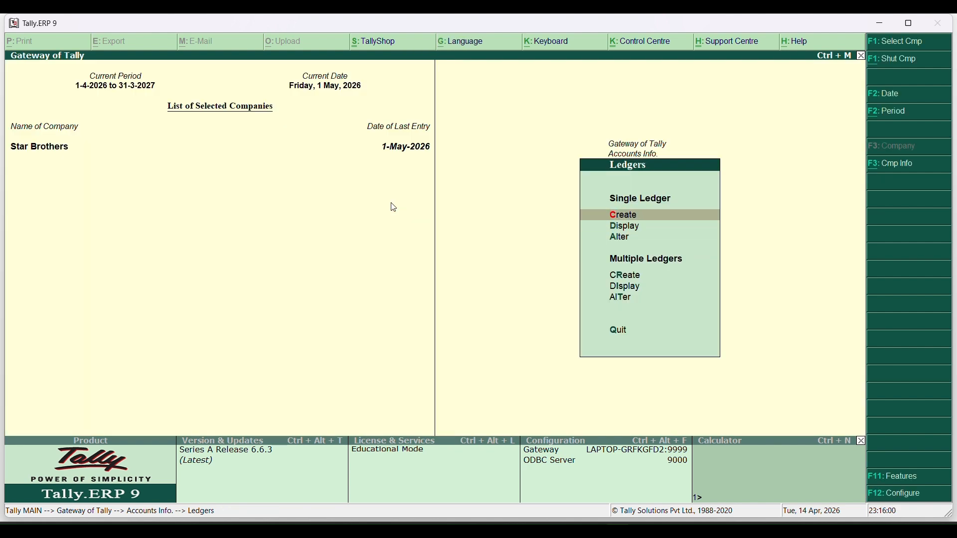
key(Return)
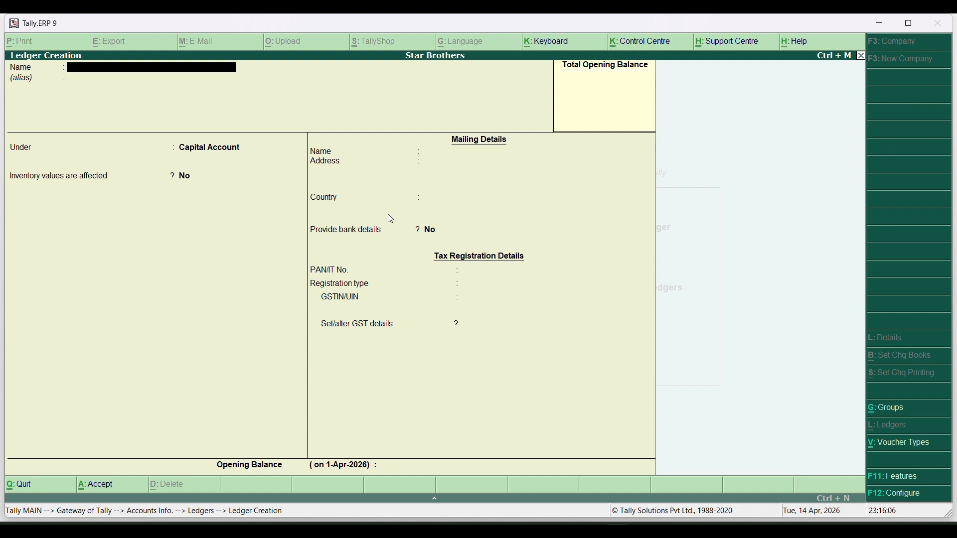
Create and save a Capital A/c ledger under the Capital Account group
text(Cap)
text(ii)
text(tal a)
text(/c)
key(Return)
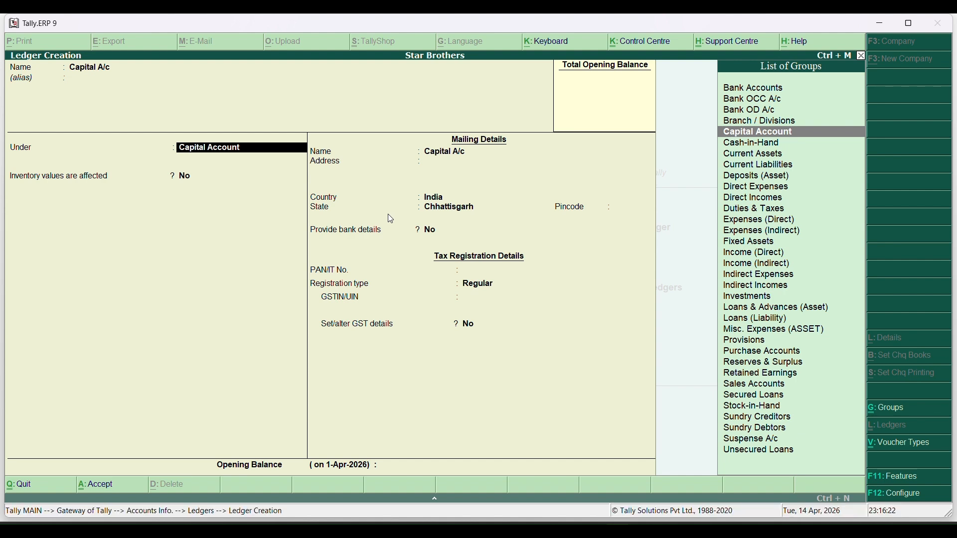
key(Return)
key(Return)
key(Return)
key(Return)
key(Return)
key(Return)
key(Return)
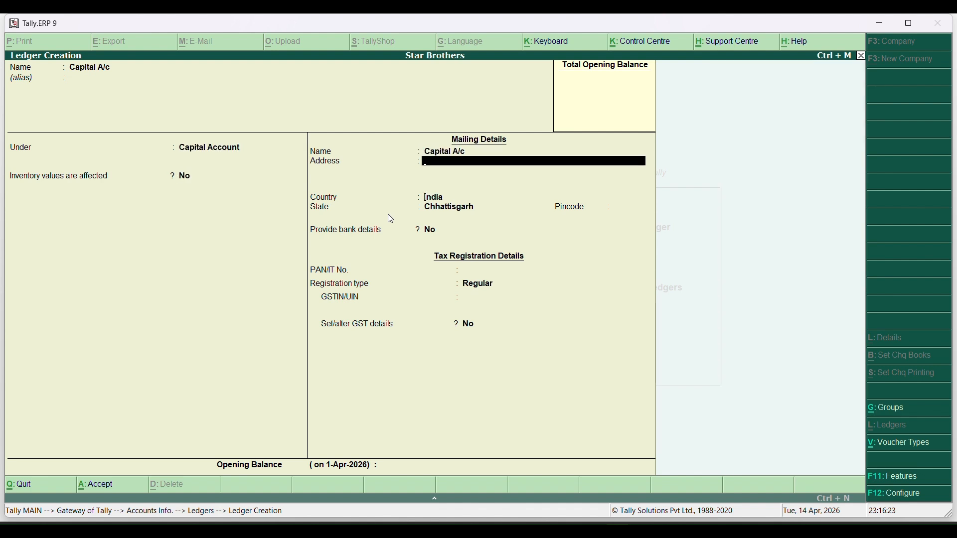
key(Return)
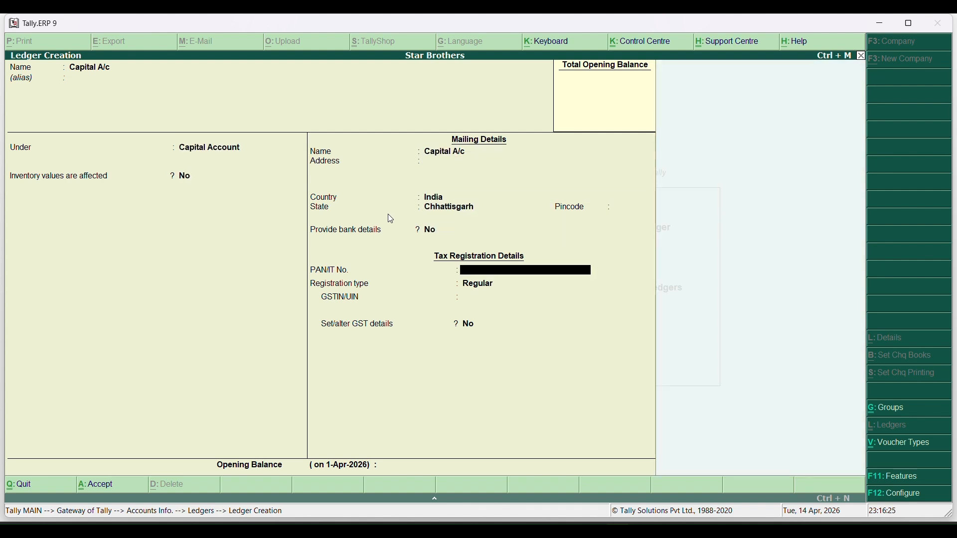
key(ctrl+a)
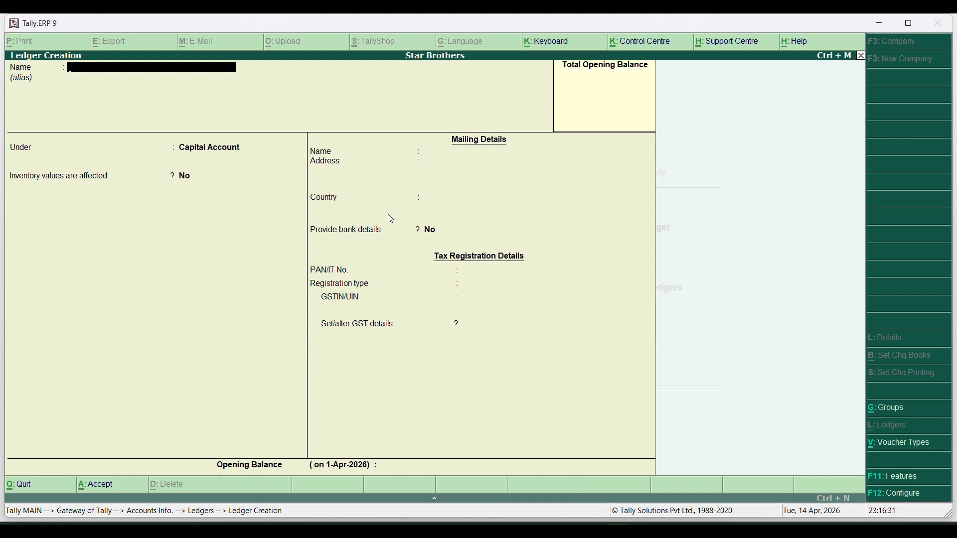
Name the new ledger SBI Bank A/c and place it under Bank Accounts
text(SBI Bank A/c)
key(Return)
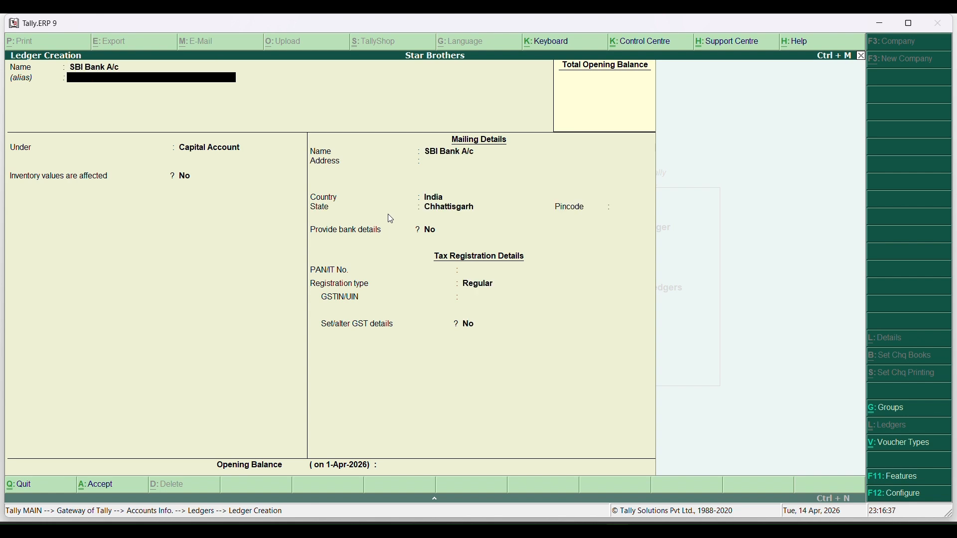
key(Return)
text(Ba)
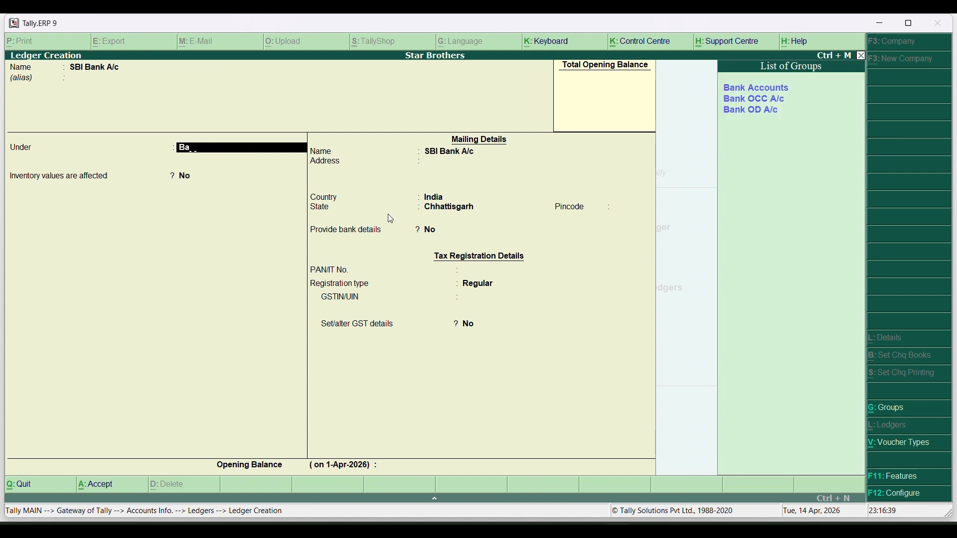
text(n)
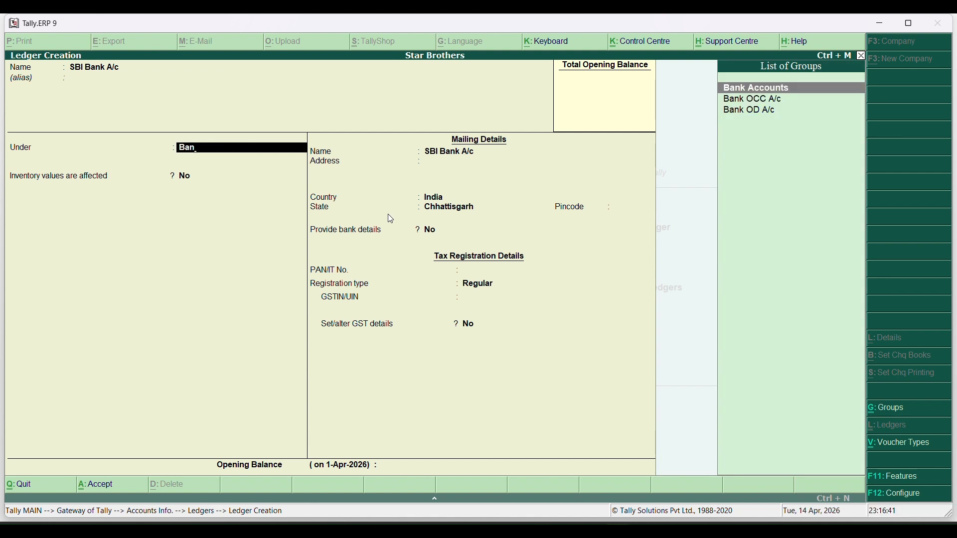
key(Return)
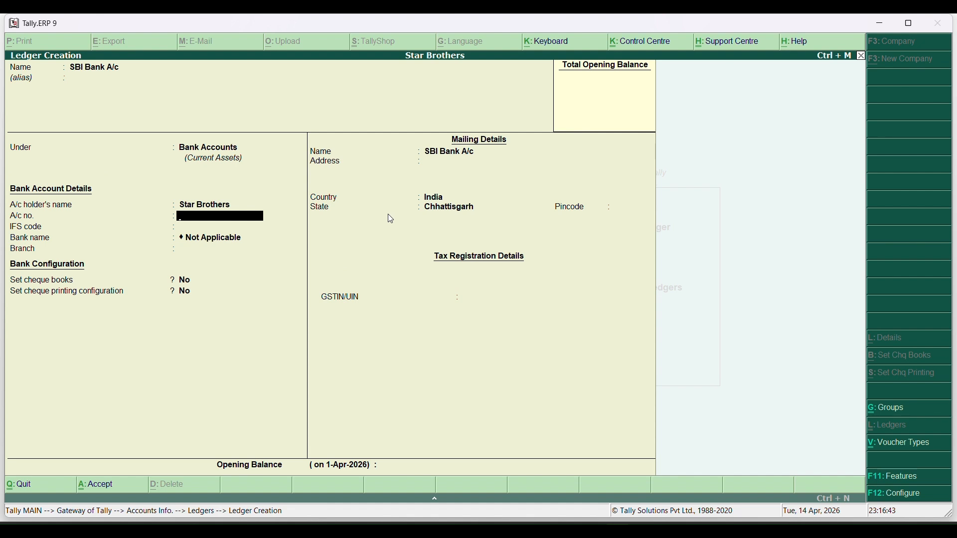
Enter the bank account number and Sundar Nagar branch, then save the ledger
text(1234567892)
key(Return)
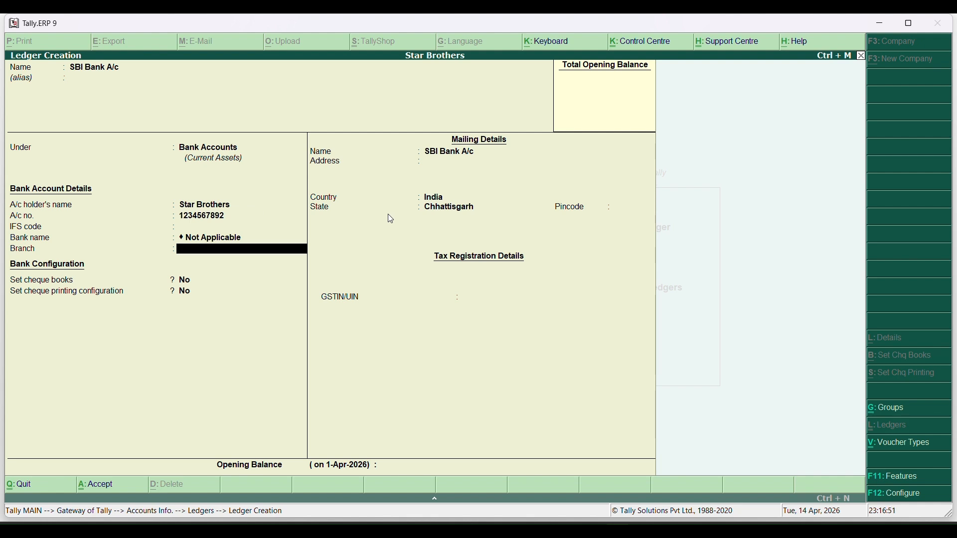
text(Sundar Nagar)
key(Return)
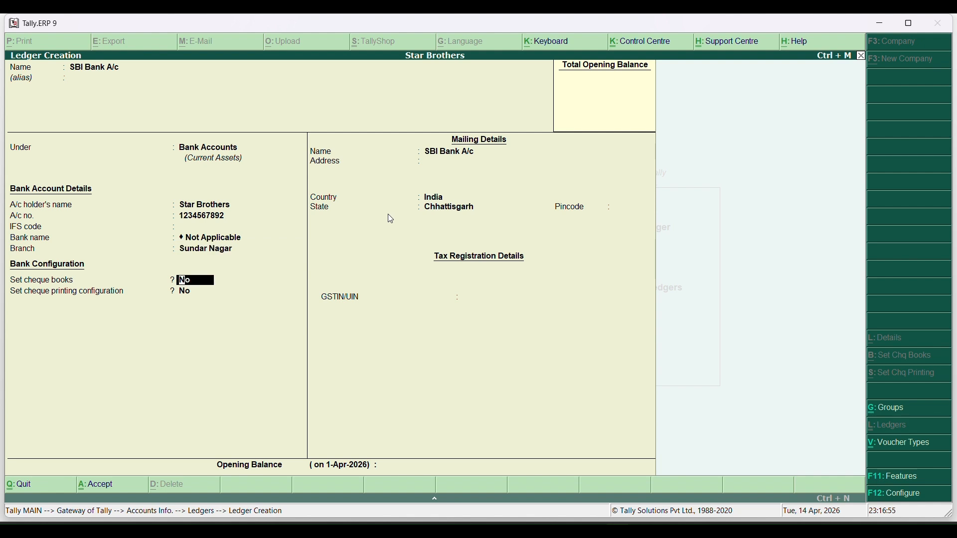
key(Return)
key(Return)
key(Return)
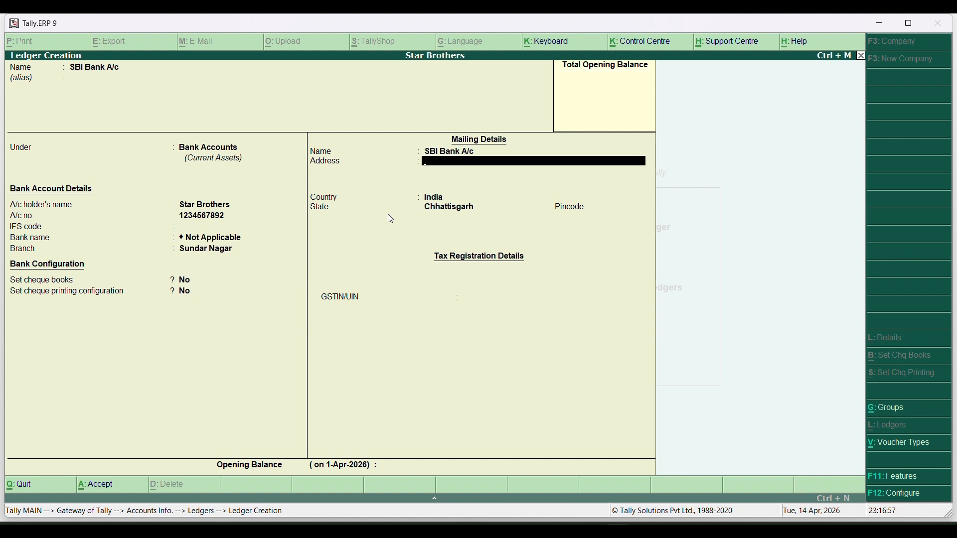
key(Return)
key(Return)
key(Return)
key(Return)
key(Return)
key(Return)
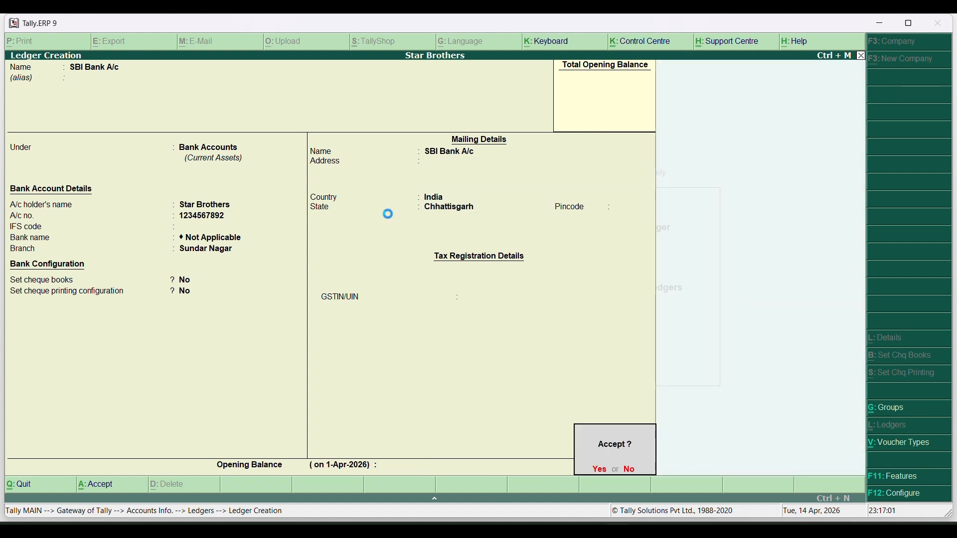
key(Return)
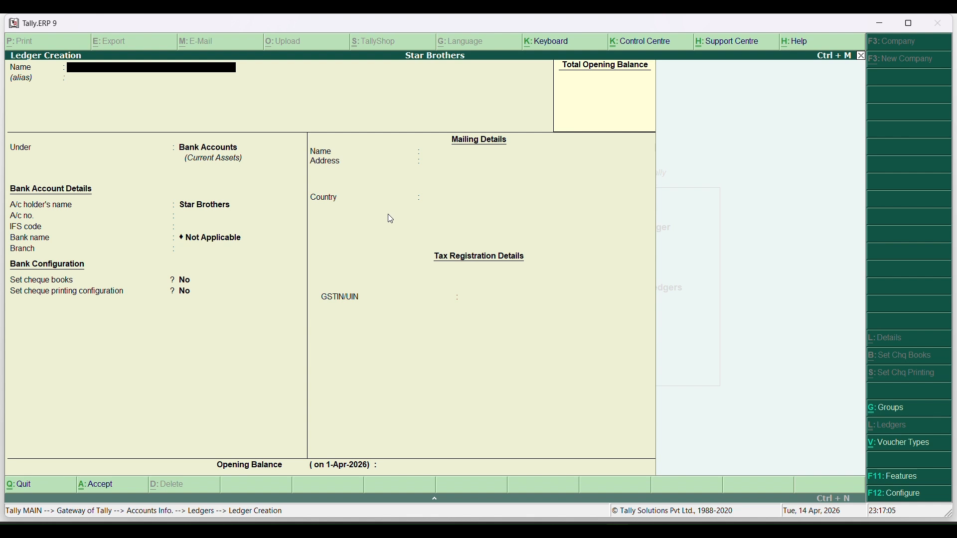
key(Escape)
Quit ledger creation to the Gateway and open a new Receipt voucher in Accounting Vouchers
key(y)
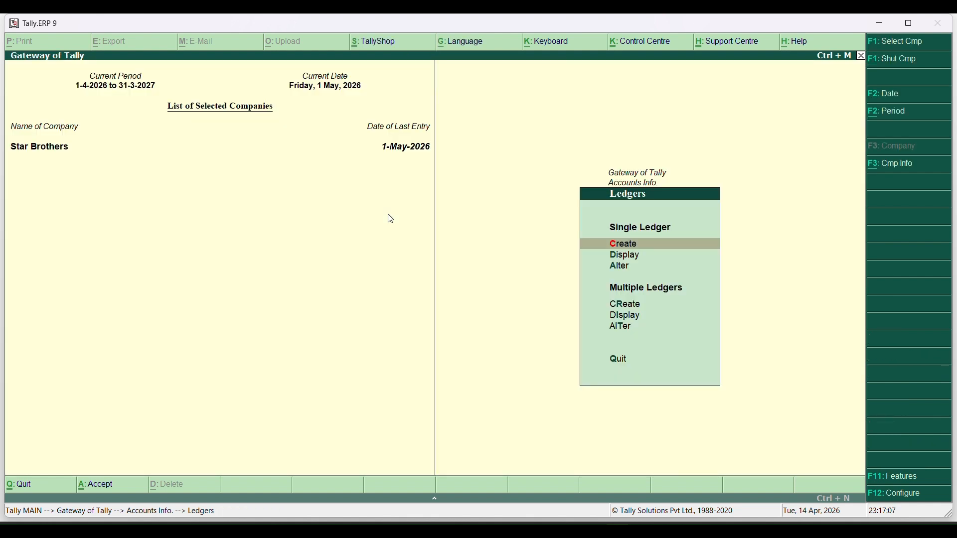
key(Escape)
key(Escape)
key(Escape)
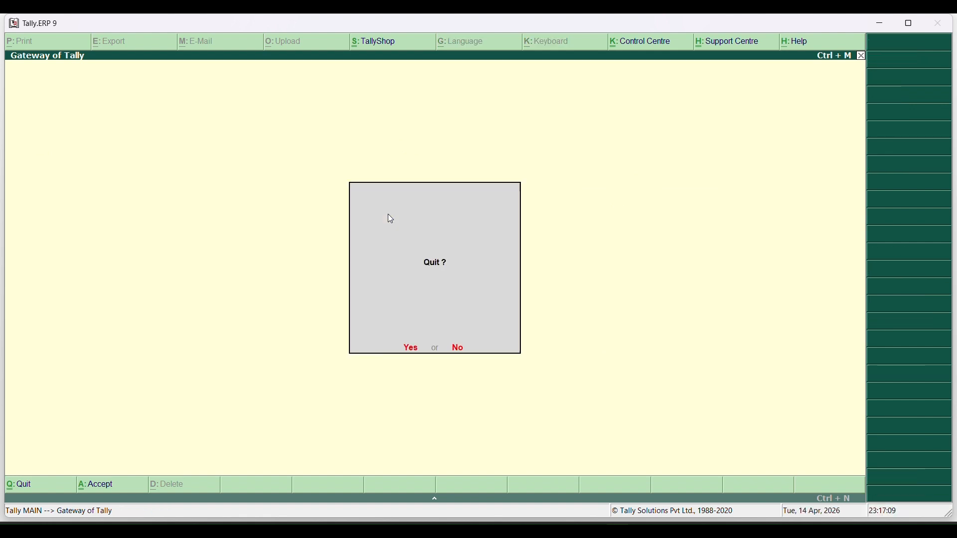
key(Escape)
key(Down)
key(Down)
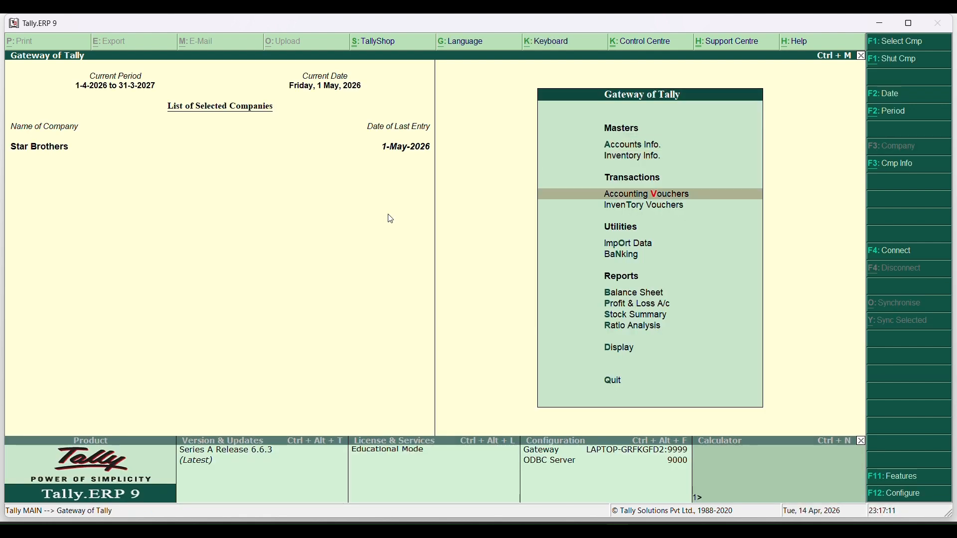
key(Return)
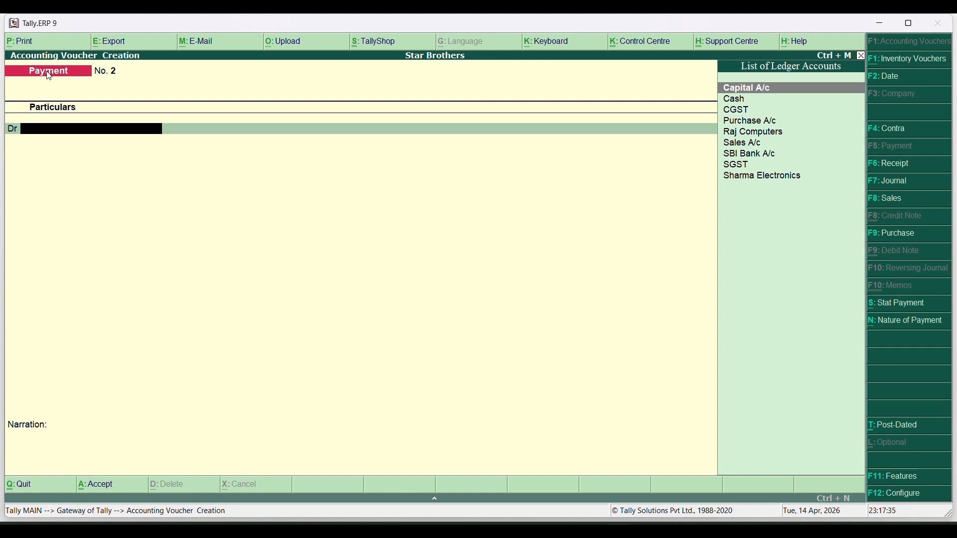
key(F6)
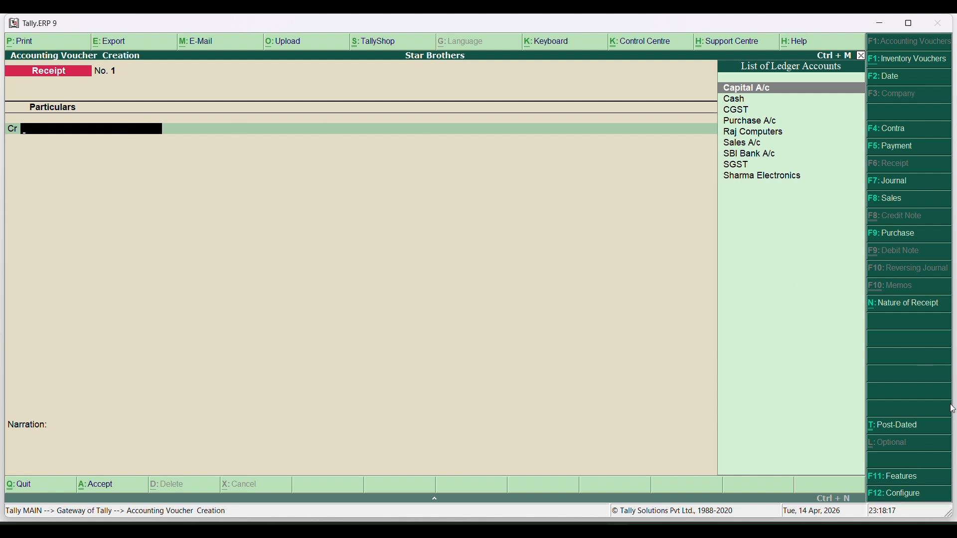
Set 'Use single entry mode' to No in Receipt Configuration and accept it
click(887, 498)
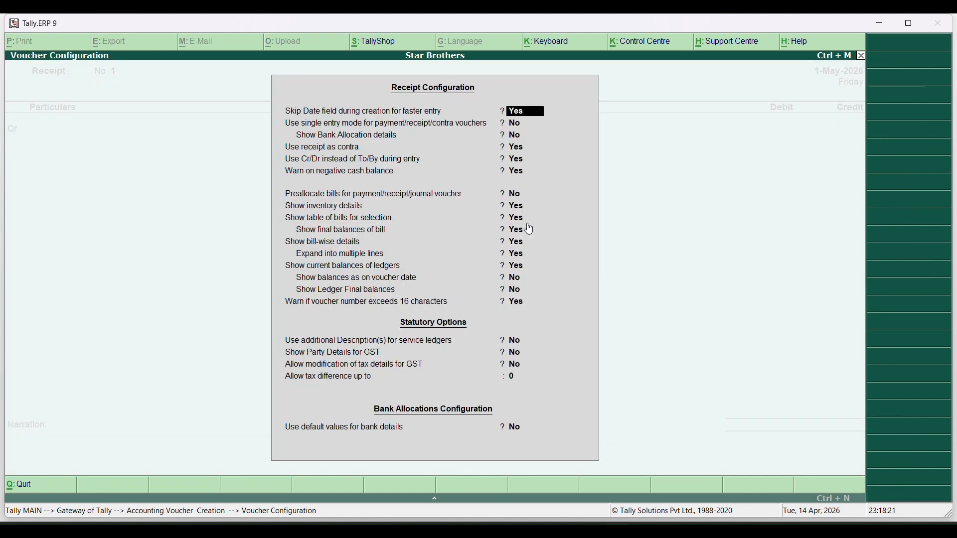
click(513, 128)
text(y)
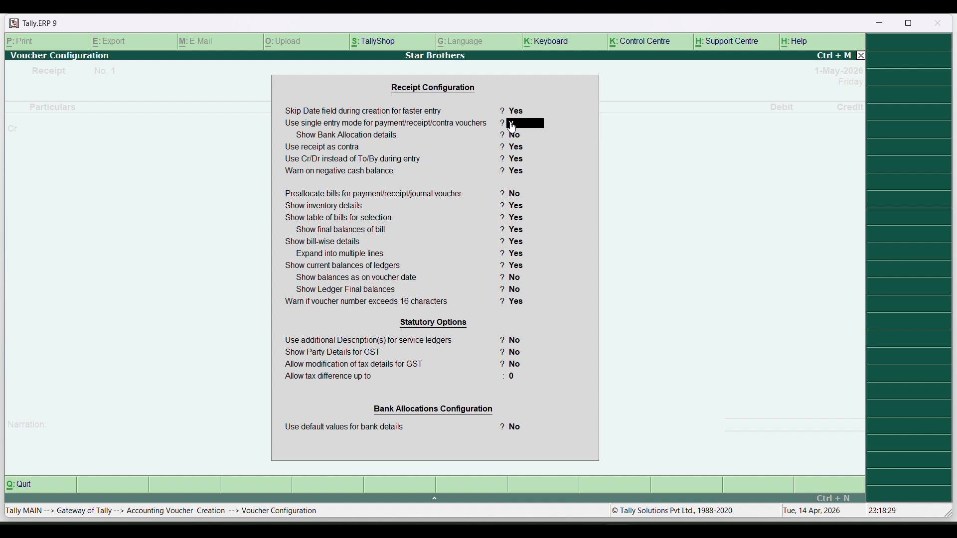
key(Return)
key(ctrl+a)
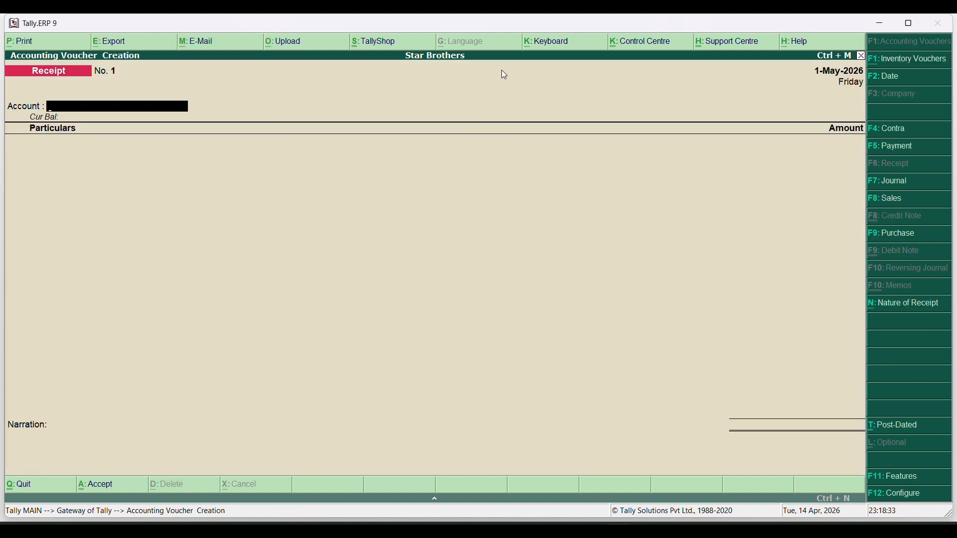
key(F12)
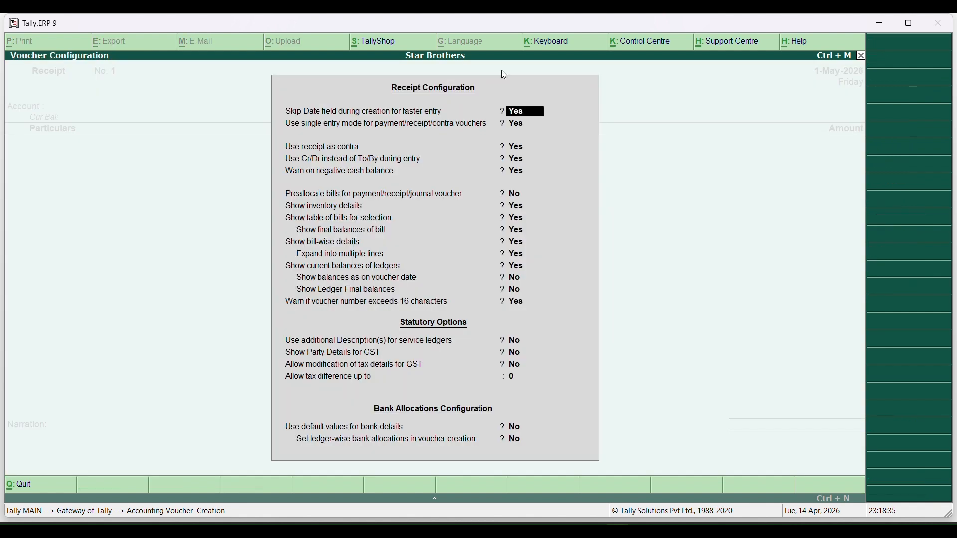
key(Return)
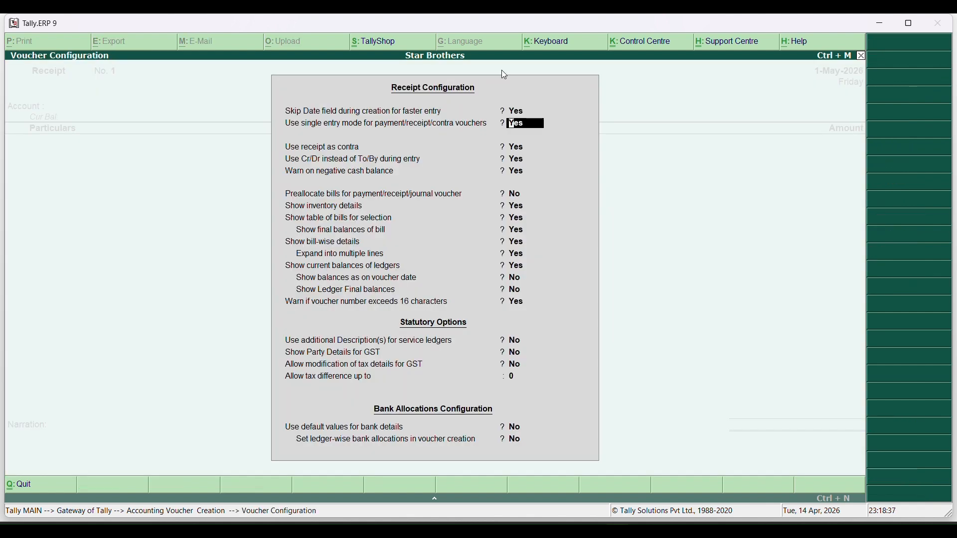
text(n)
key(Return)
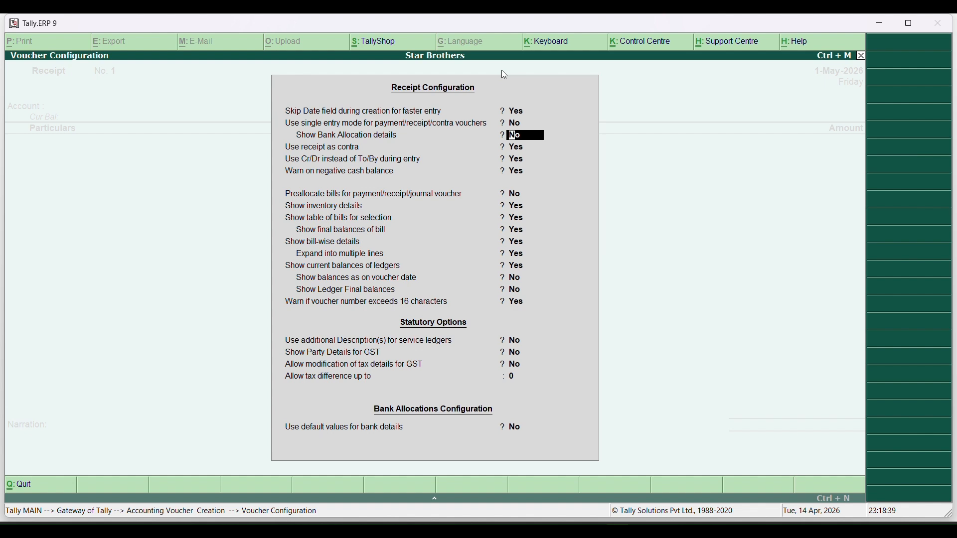
key(Return)
key(Return)
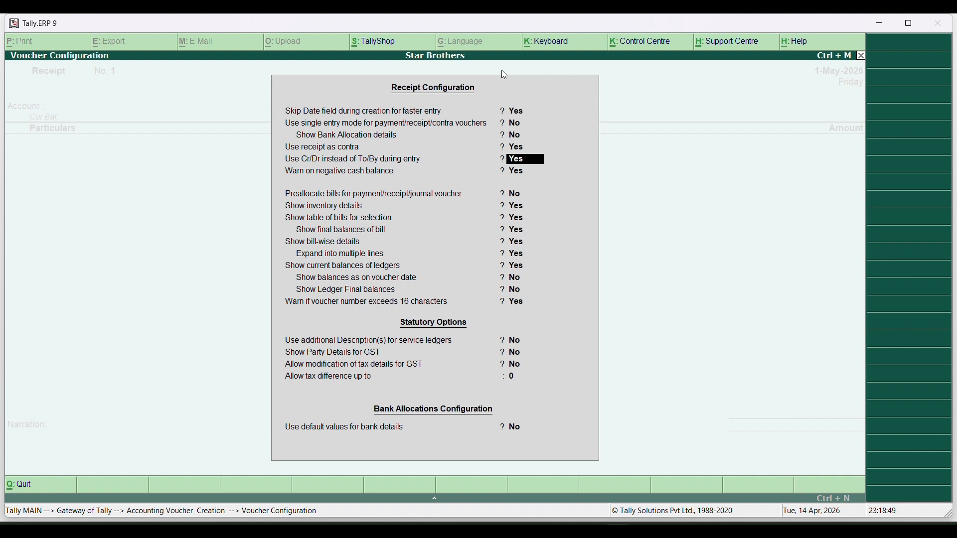
key(ctrl+a)
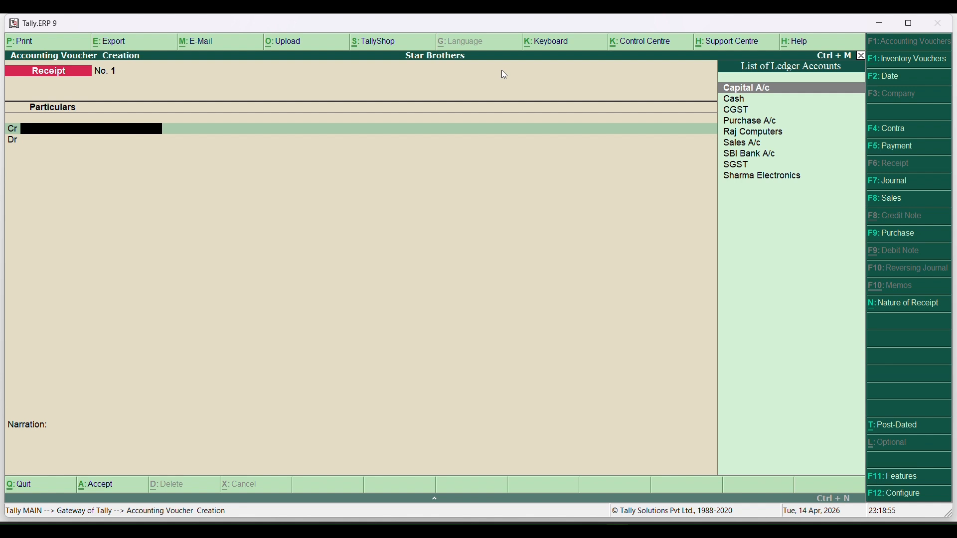
Credit Capital A/c 5,00,000 and debit Cash 2,50,000 on the receipt
key(Return)
text(5,00,0)
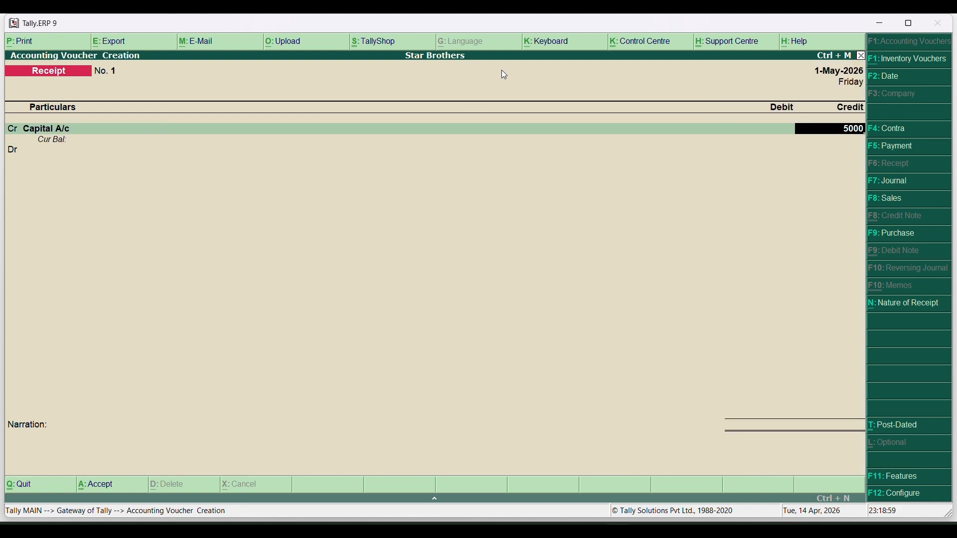
text(00)
key(Return)
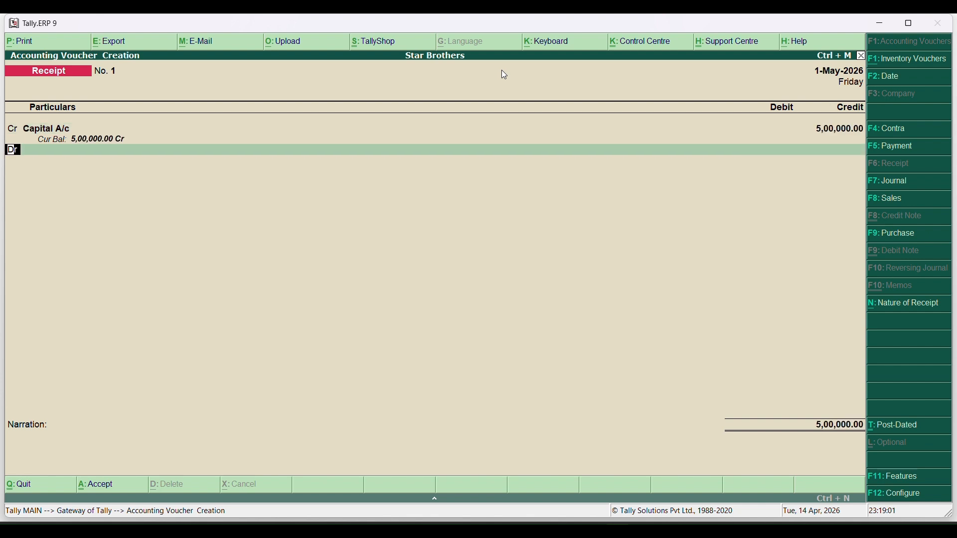
key(Return)
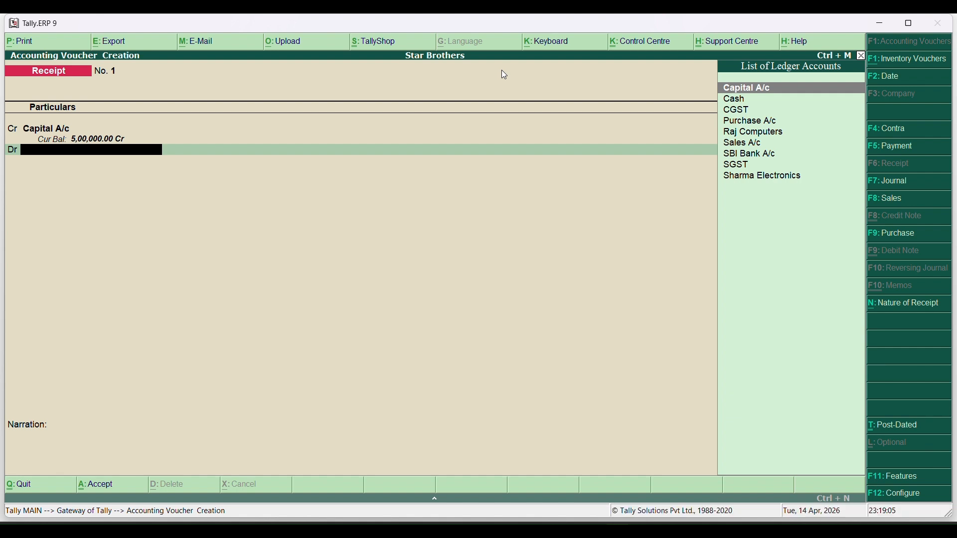
key(Down)
key(Return)
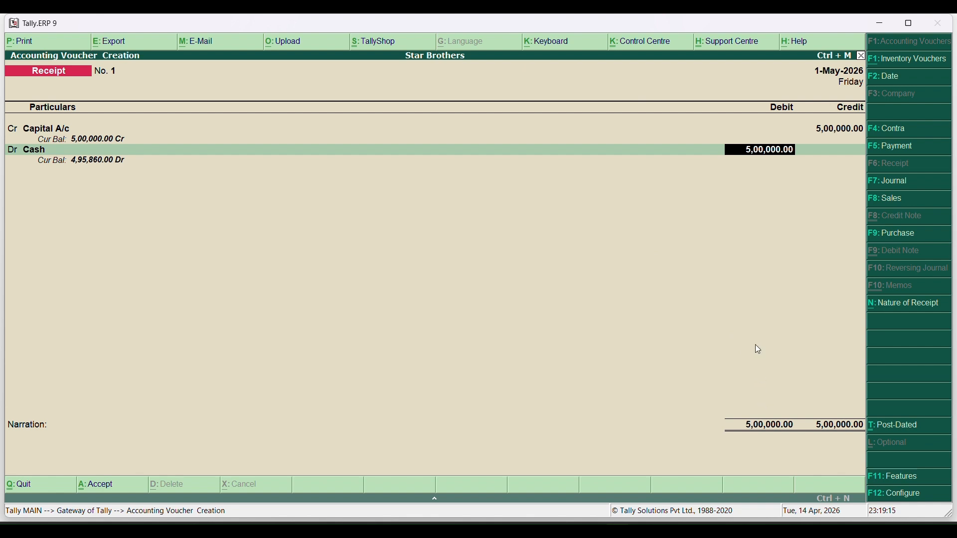
text(2,50,000)
key(Return)
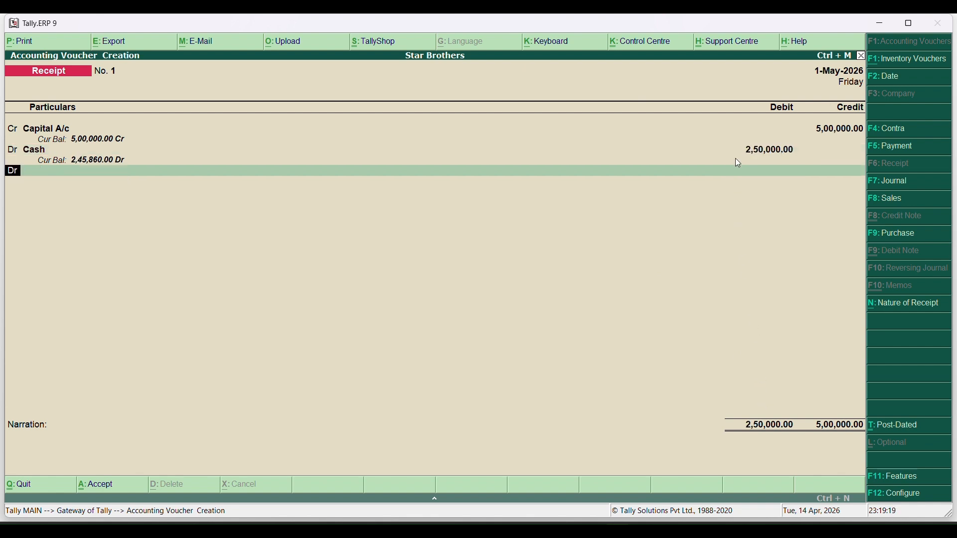
Debit SBI Bank A/c 2,50,000, complete the bank allocation, and save Receipt No. 1
key(Return)
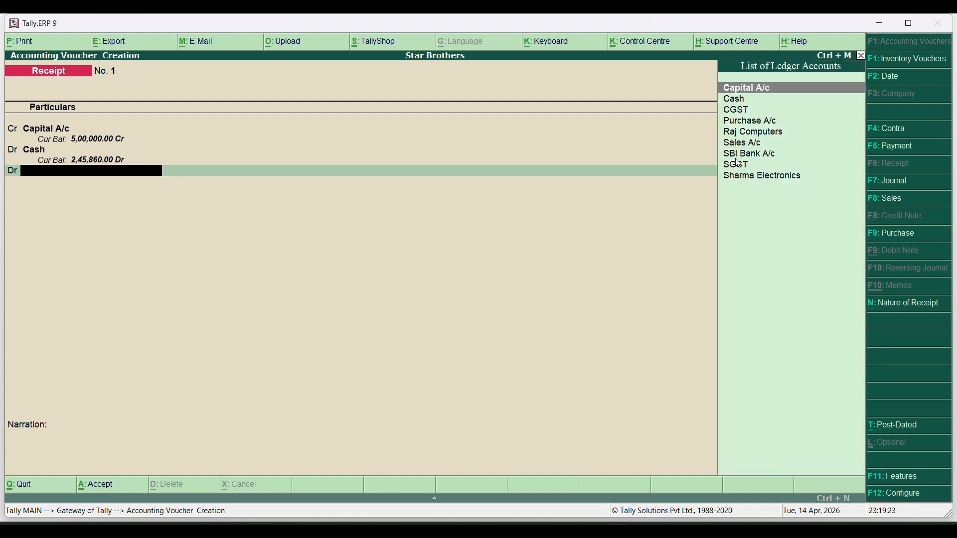
key(Down)
key(Down)
key(Down)
key(Down)
key(Down)
key(Down)
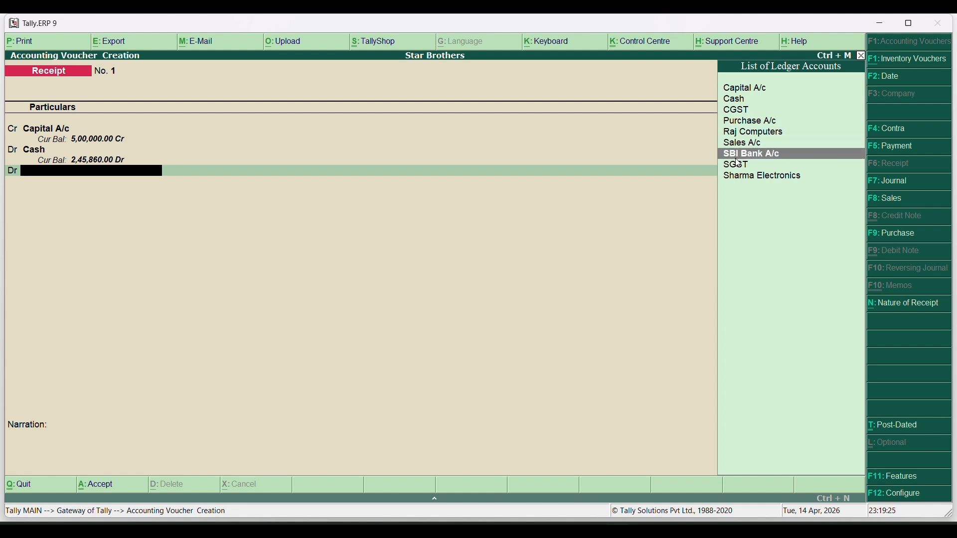
key(Return)
key(Return)
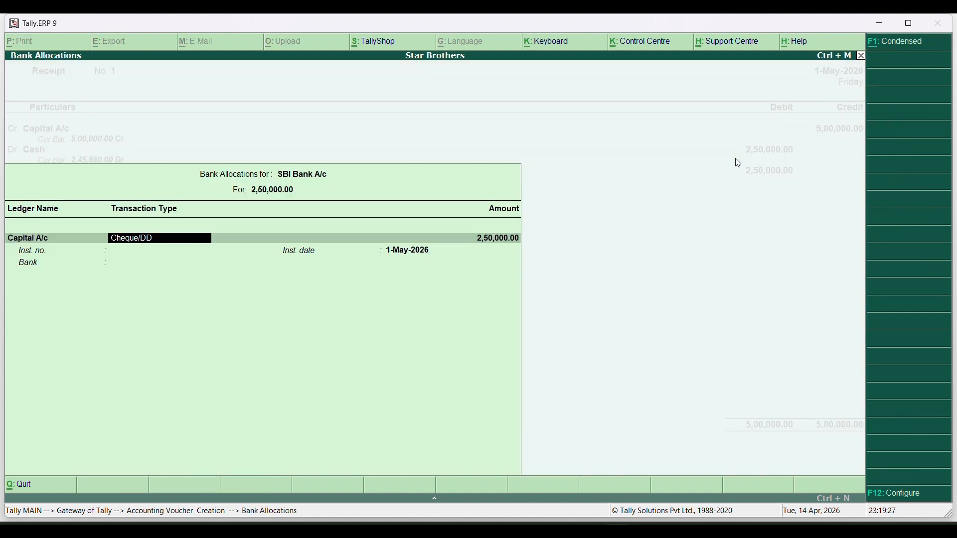
key(Return)
key(Return)
key(Return)
key(Return)
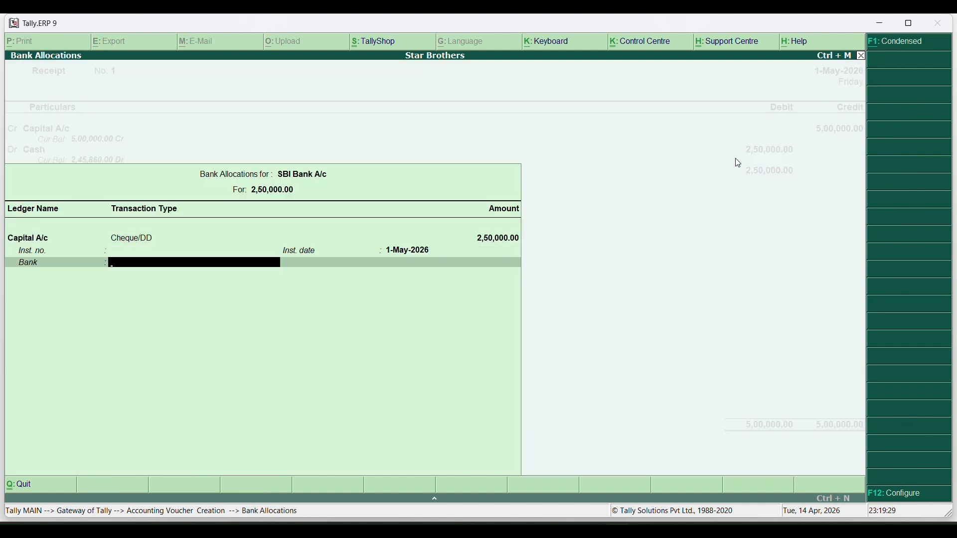
key(Return)
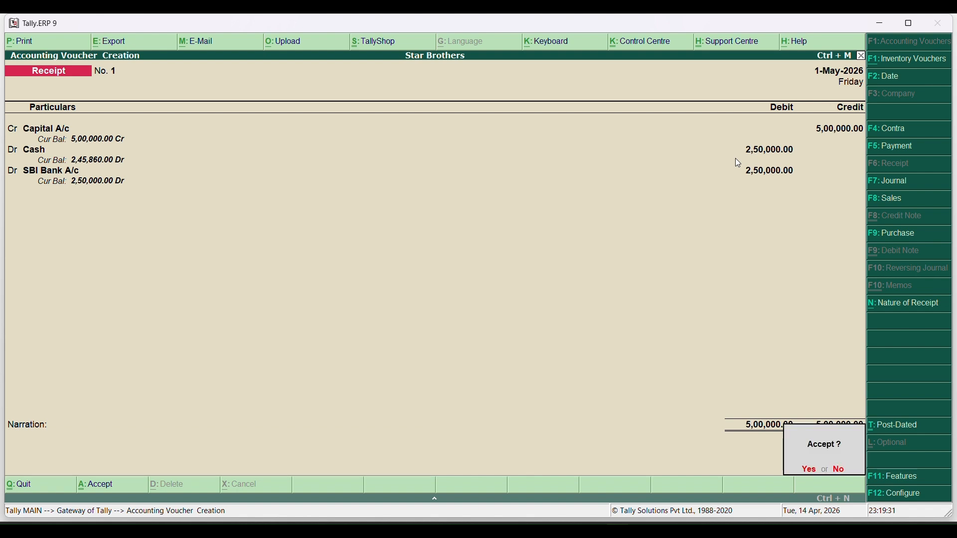
key(Return)
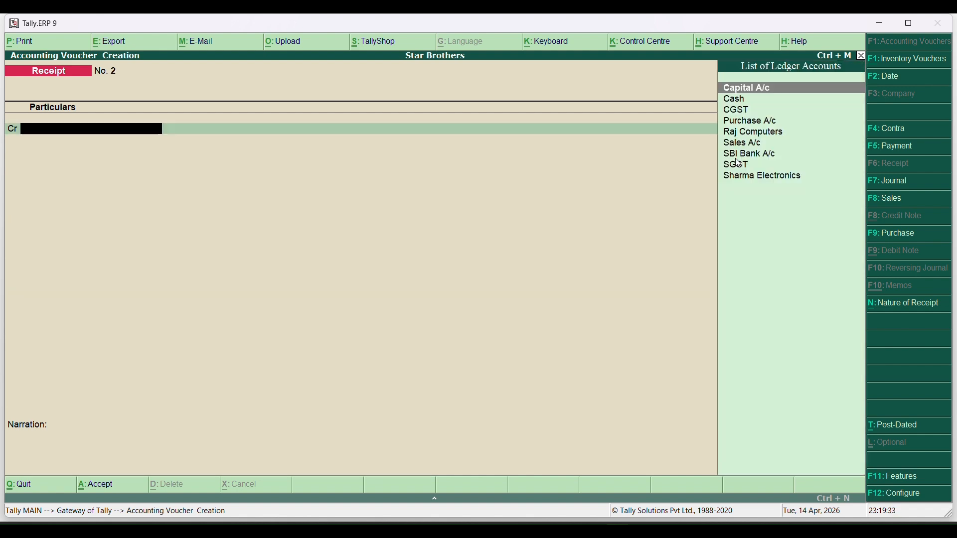
Exit voucher entry and view the detailed Balance Sheet, checking Duties & Taxes and Cash-in-Hand
key(Escape)
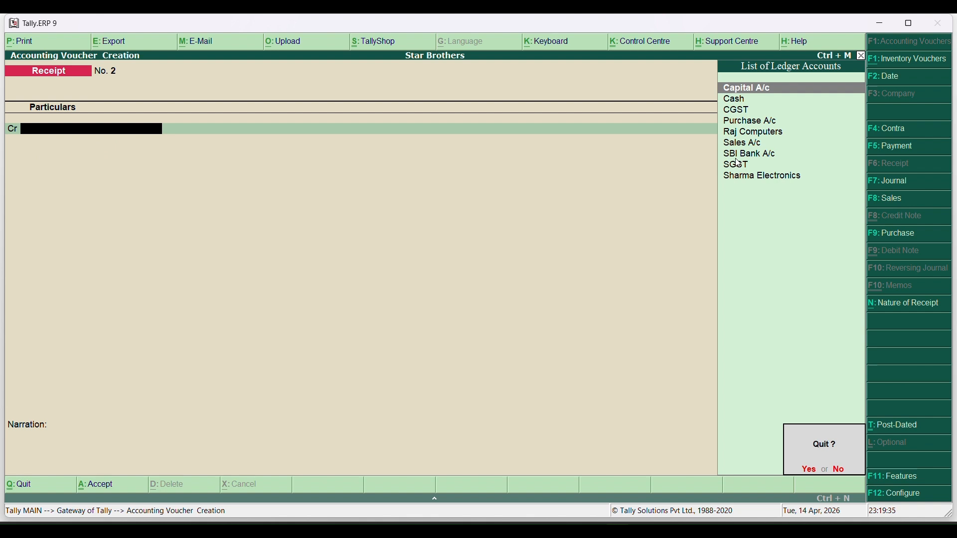
key(Return)
key(Down)
key(Down)
key(Down)
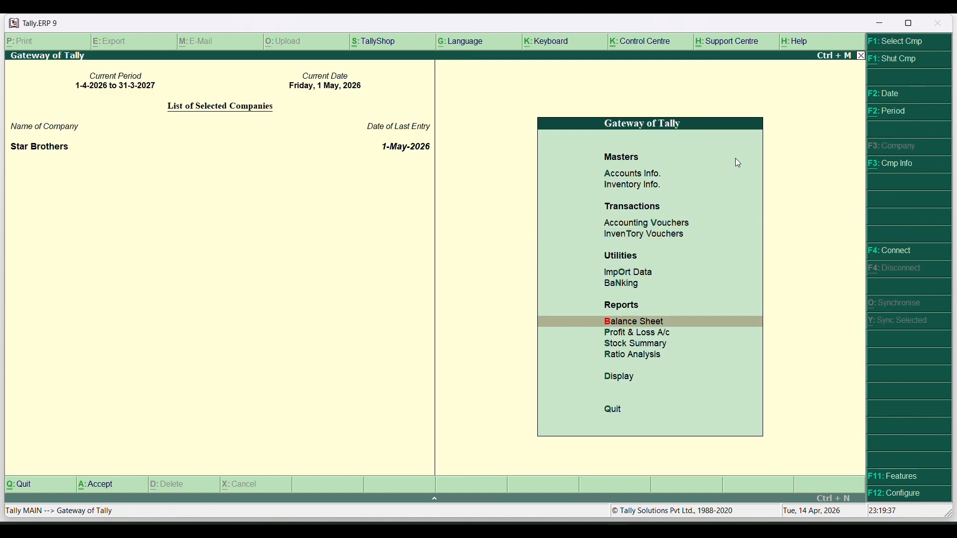
key(Return)
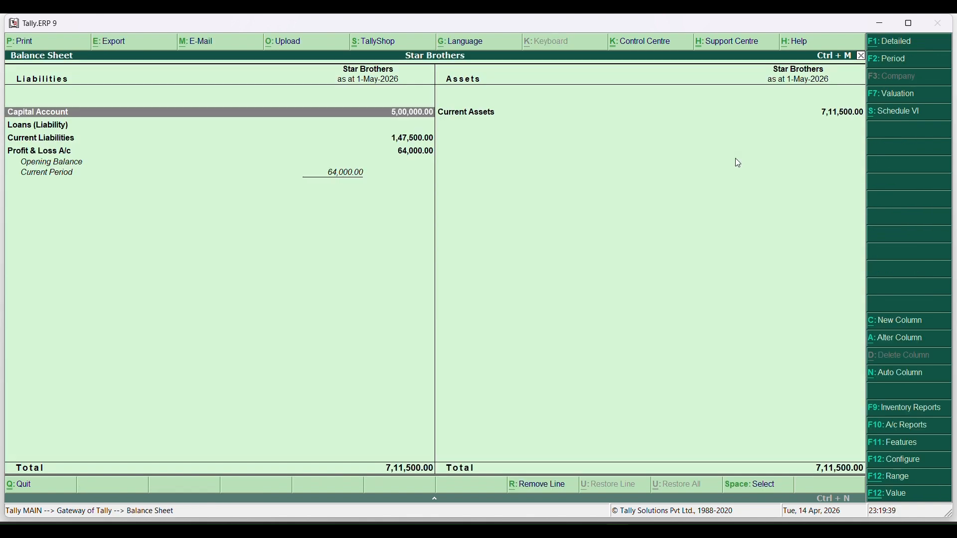
key(alt+F1)
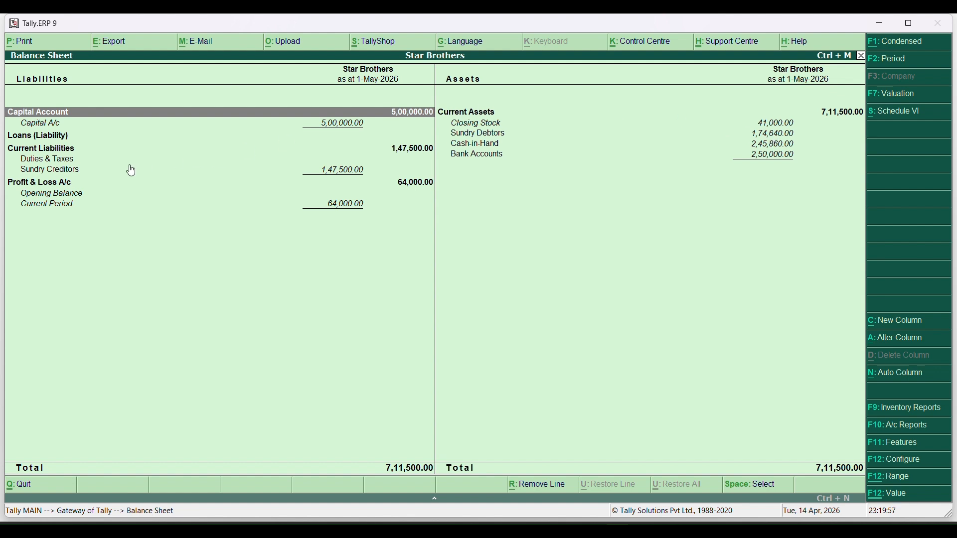
click(97, 162)
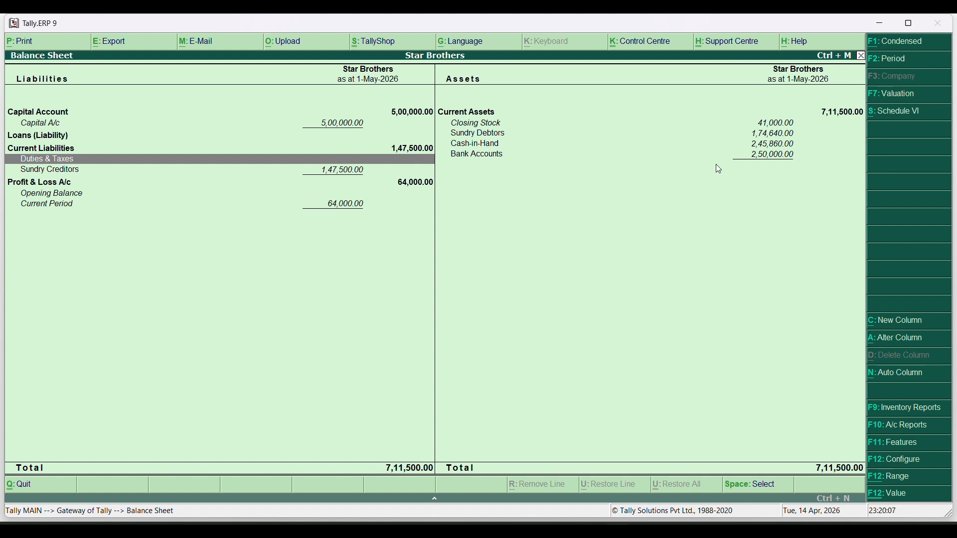
click(733, 145)
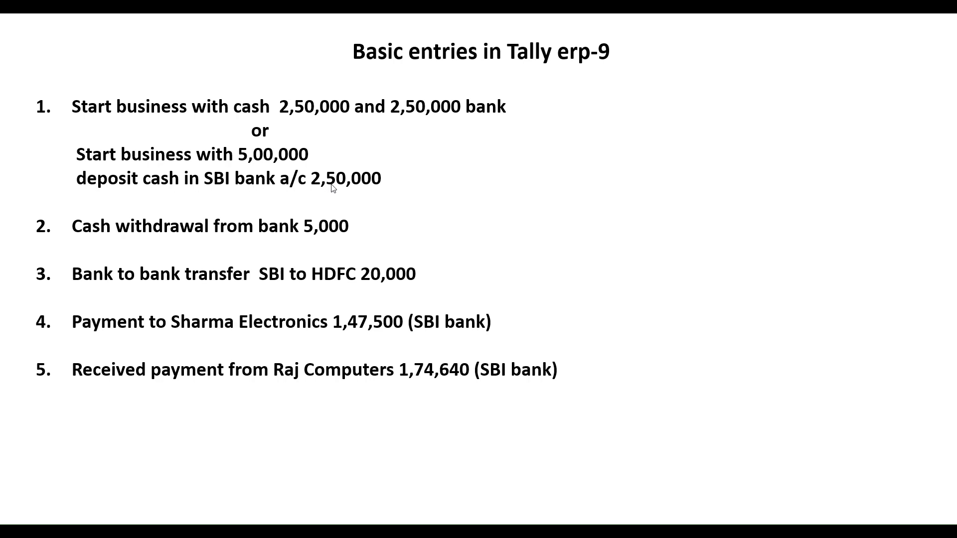
Close the Balance Sheet and page back through vouchers to Receipt No. 1
click(410, 40)
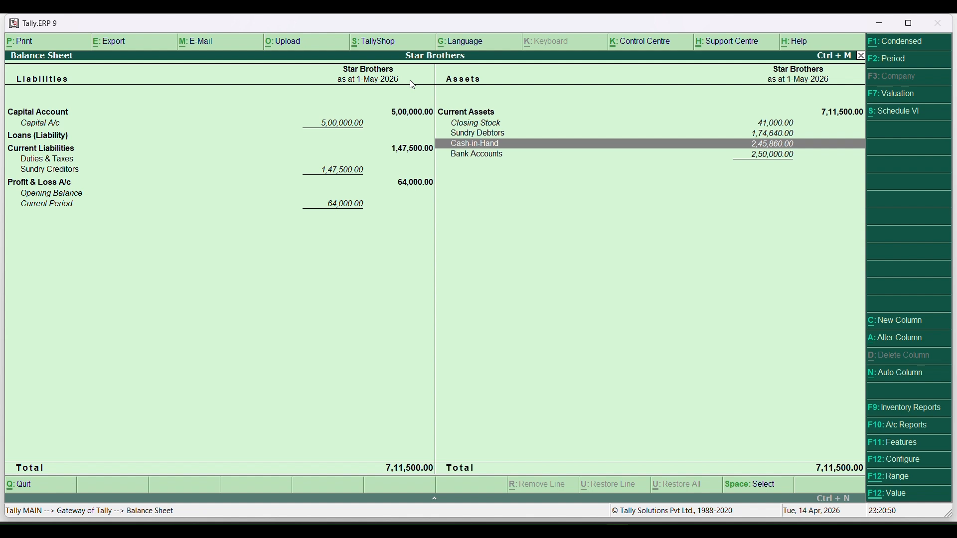
key(Escape)
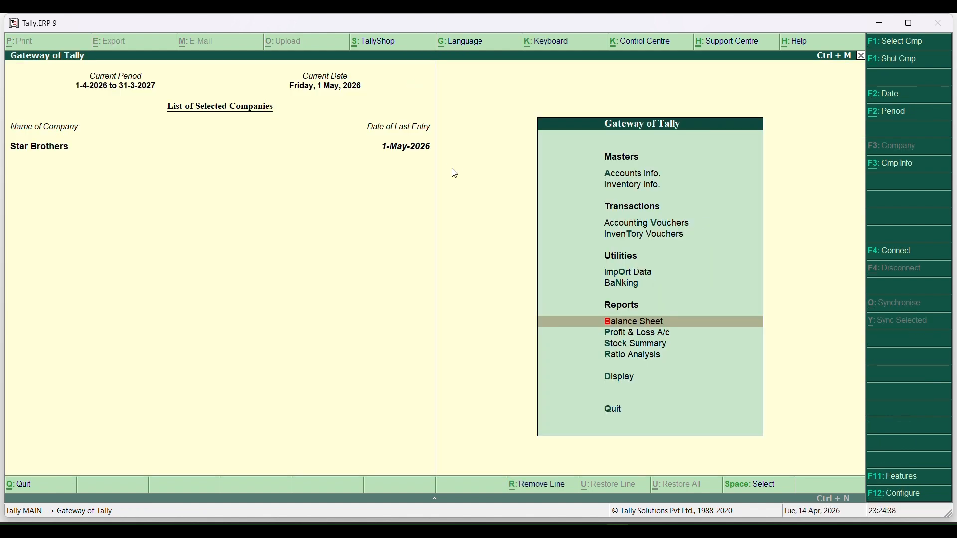
key(v)
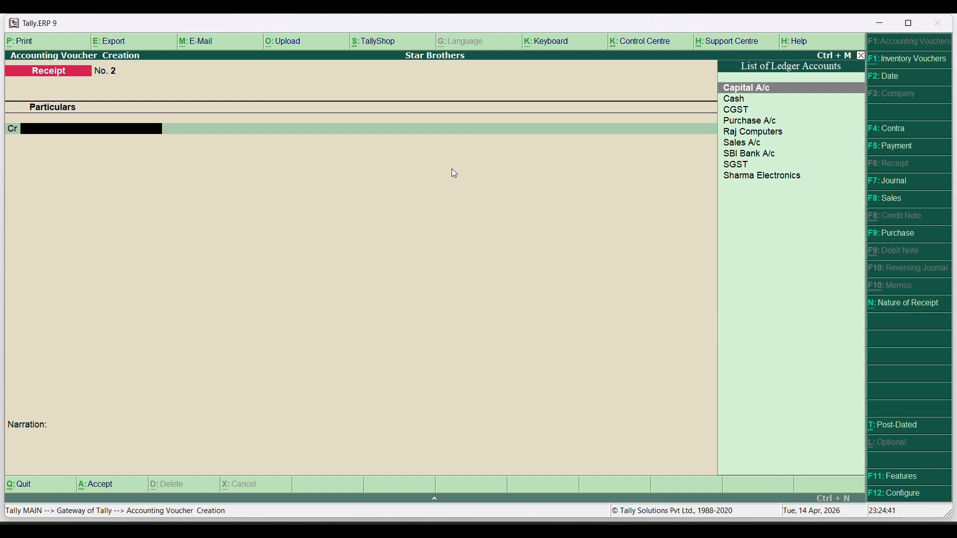
key(Page_Up)
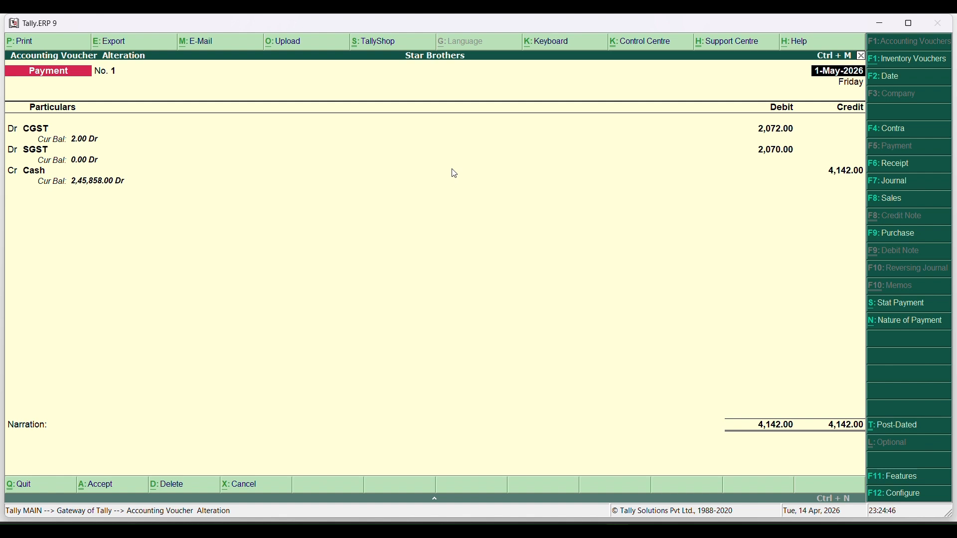
key(Page_Down)
key(F6)
key(Page_Up)
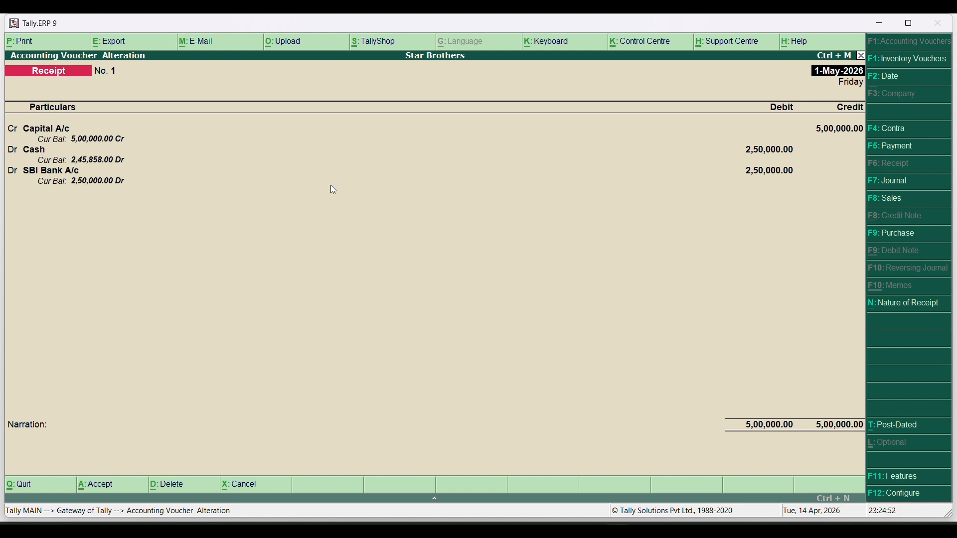
Delete Receipt No. 1 and quit voucher entry
key(Return)
key(alt+d)
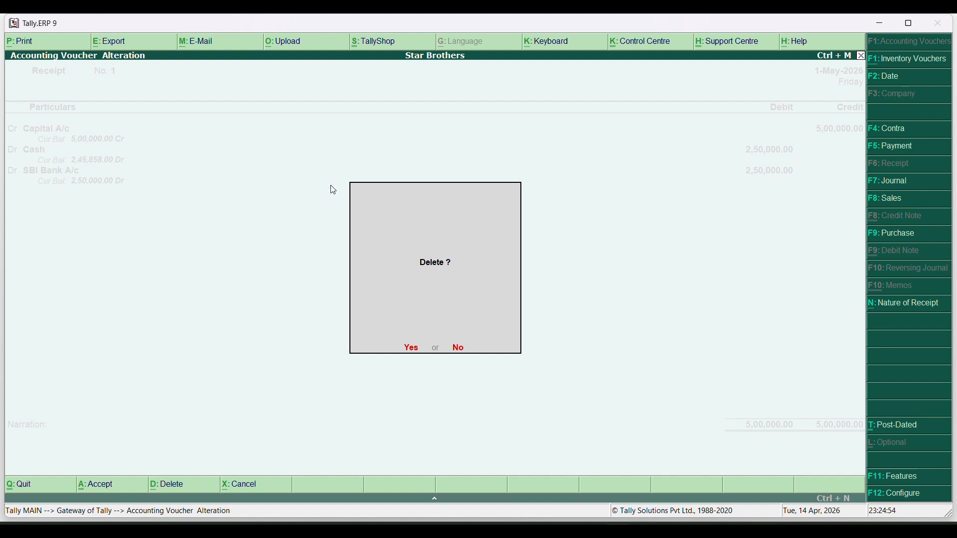
key(Return)
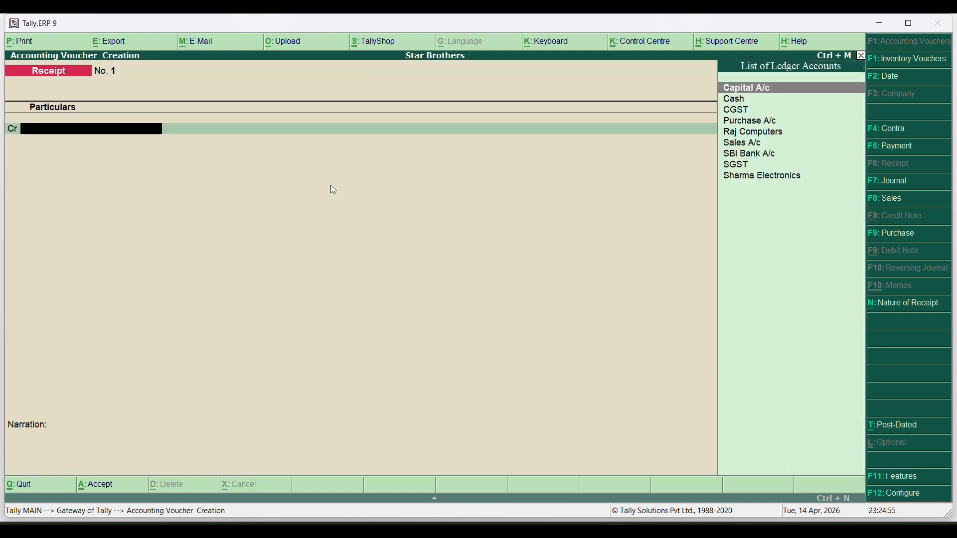
key(Escape)
key(Return)
Open the Balance Sheet in detailed view, move to Current Assets, then close it
key(b)
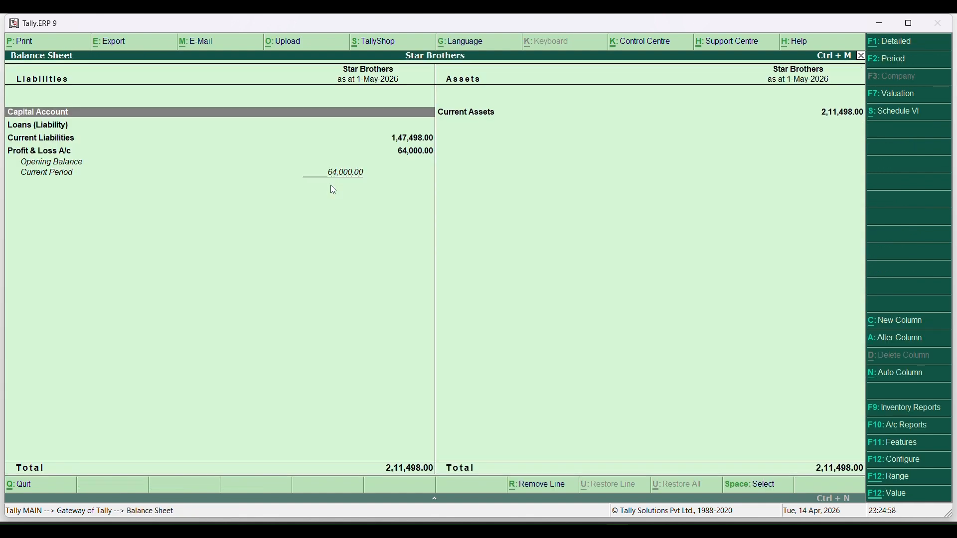
key(alt+F1)
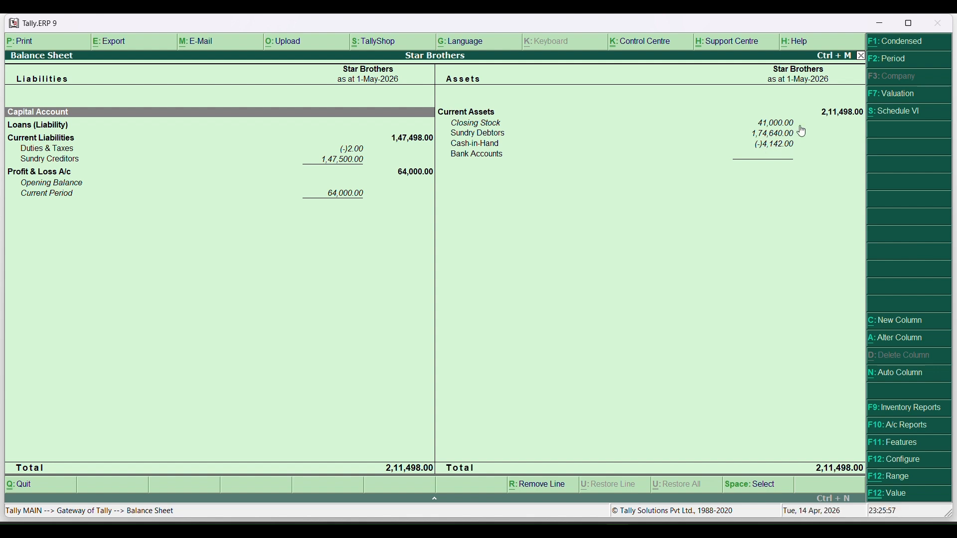
key(Right)
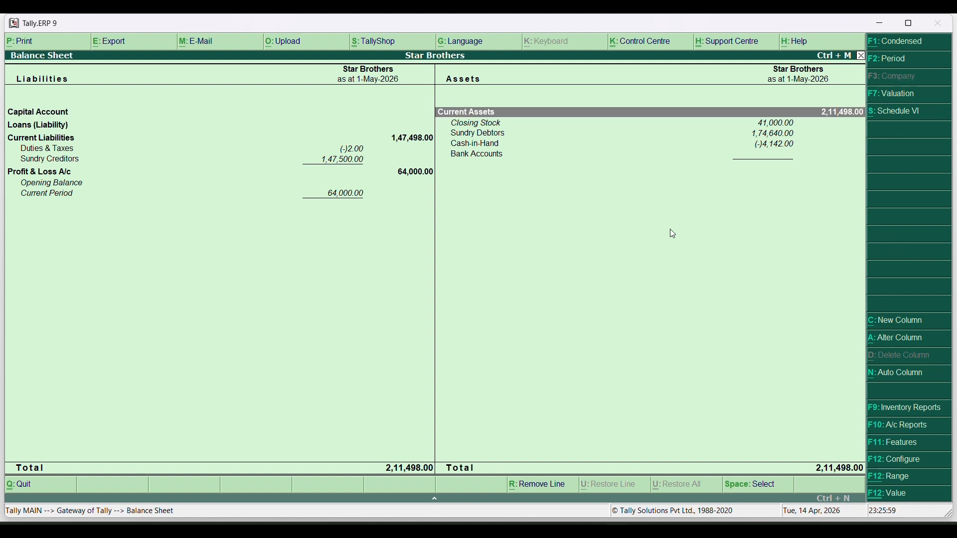
key(Escape)
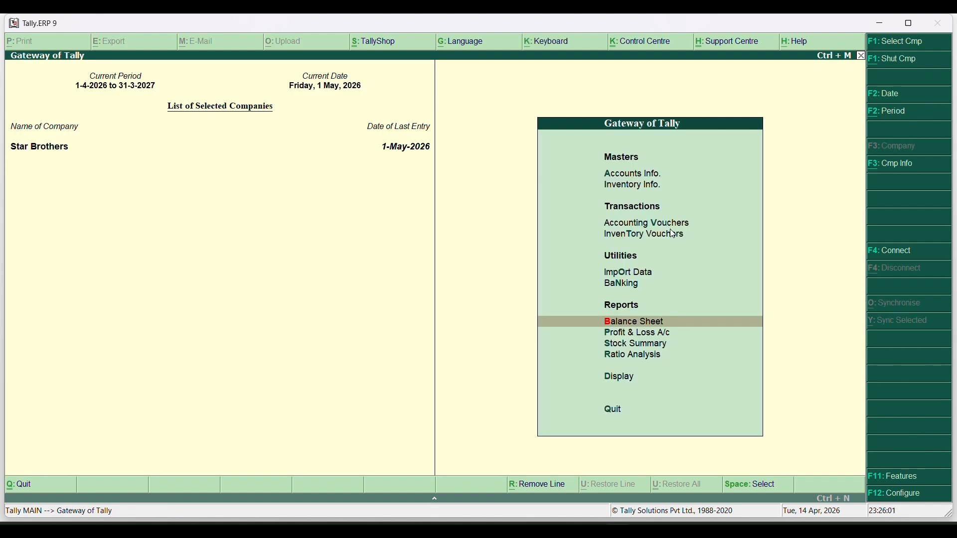
Enter Receipt No. 1: credit Capital A/c 5,00,000, debit Cash 5,00,000, skipping narration
click(670, 229)
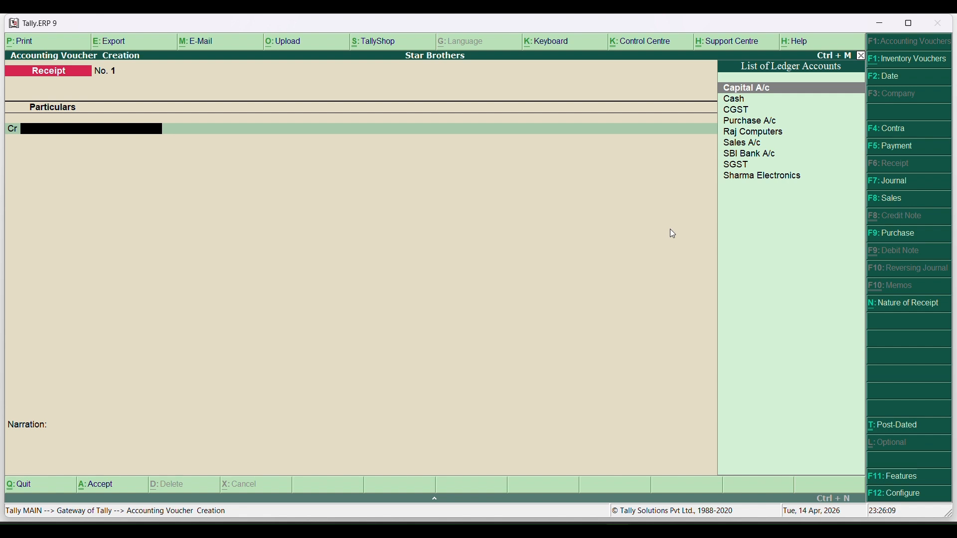
key(Return)
text(5)
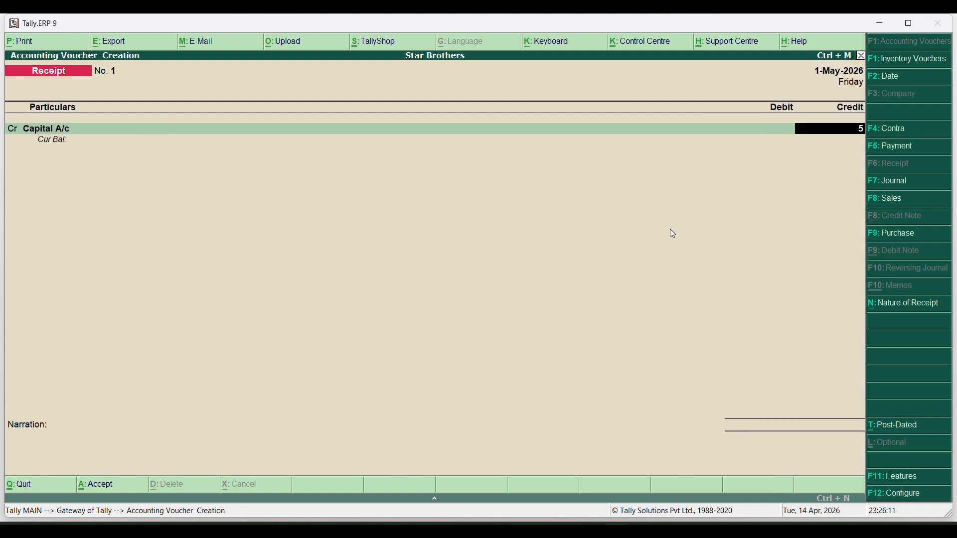
text(00000)
key(Return)
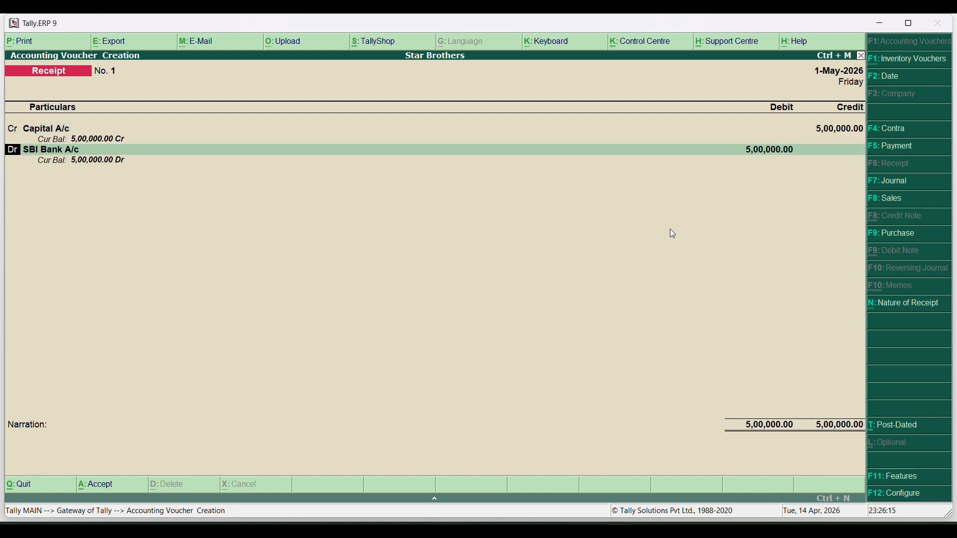
key(Return)
text(Ca)
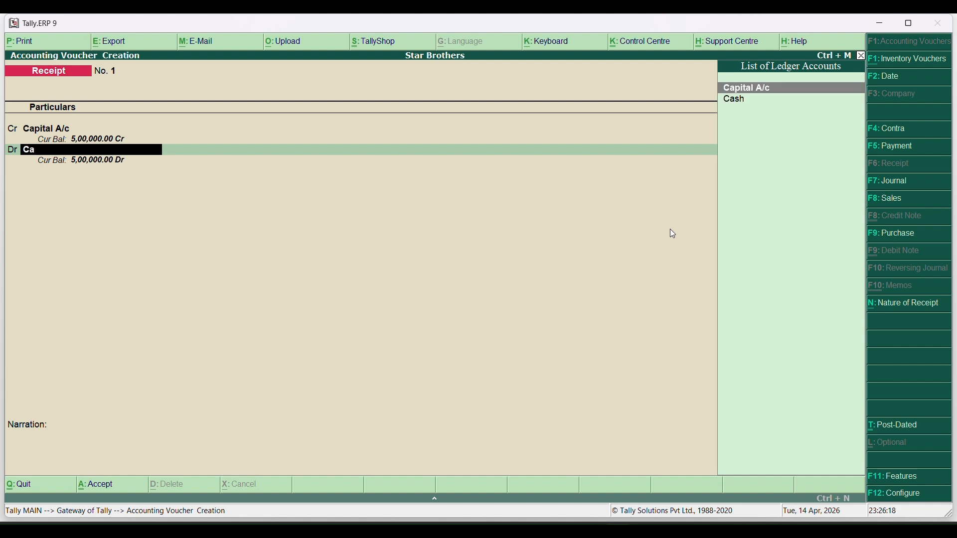
key(Down)
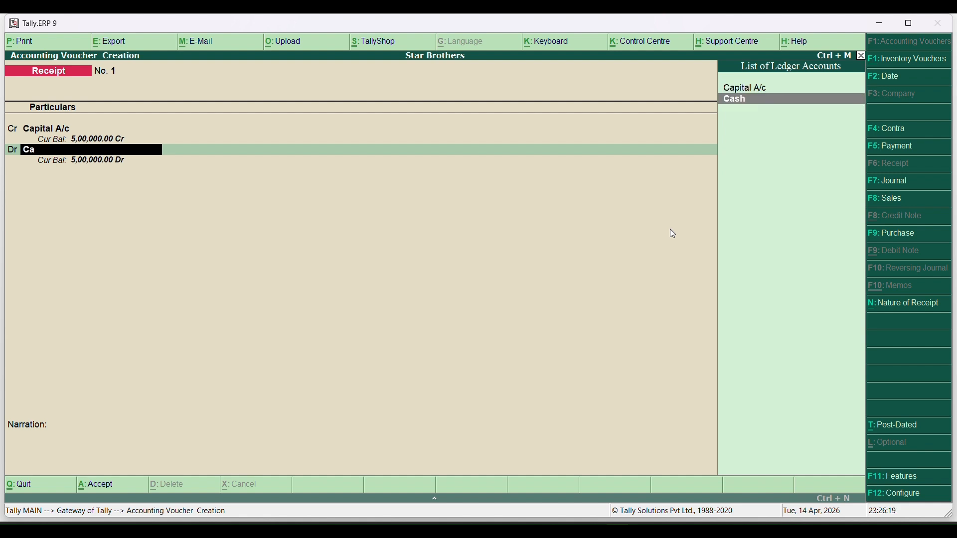
key(Return)
key(Return)
key(Return)
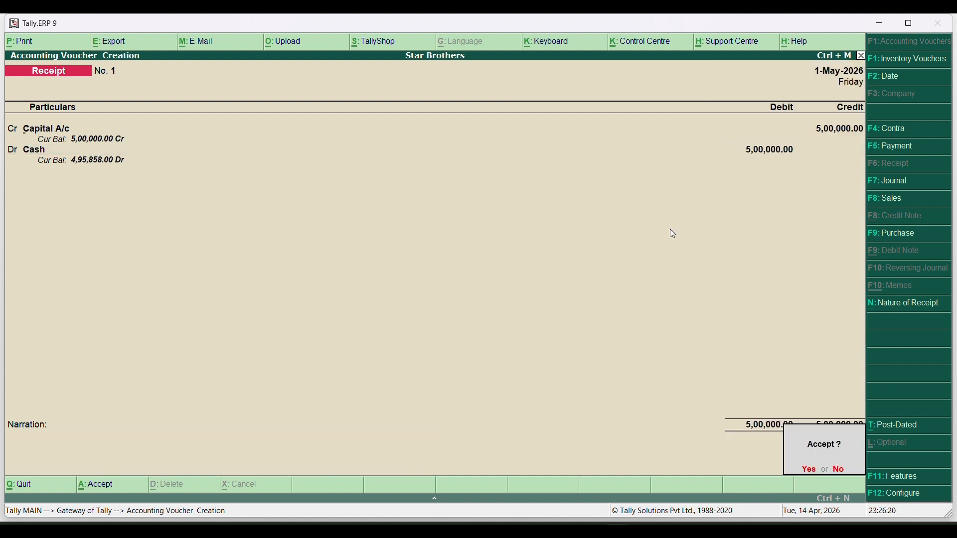
key(Return)
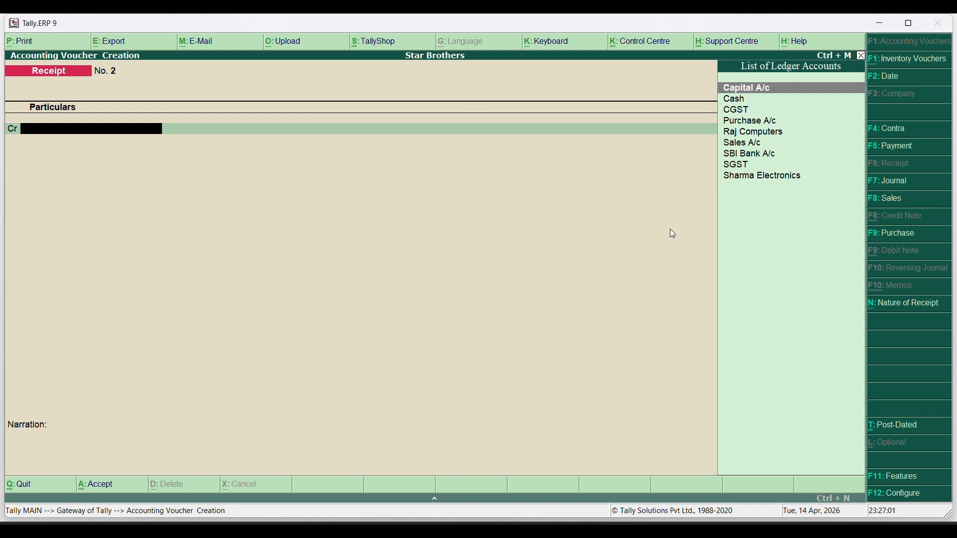
Switch to Contra and credit Cash 2,50,000, debiting SBI Bank A/c 2,50,000
key(F4)
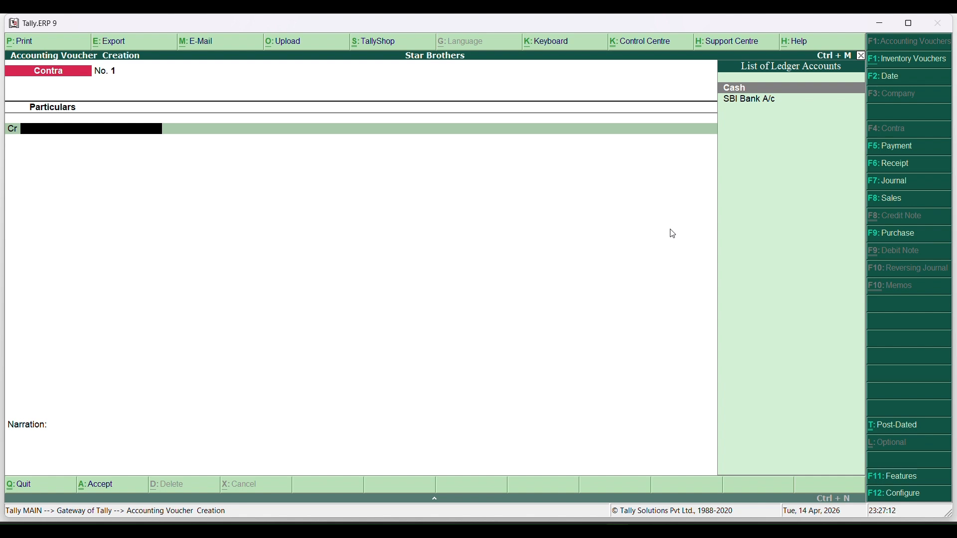
key(Return)
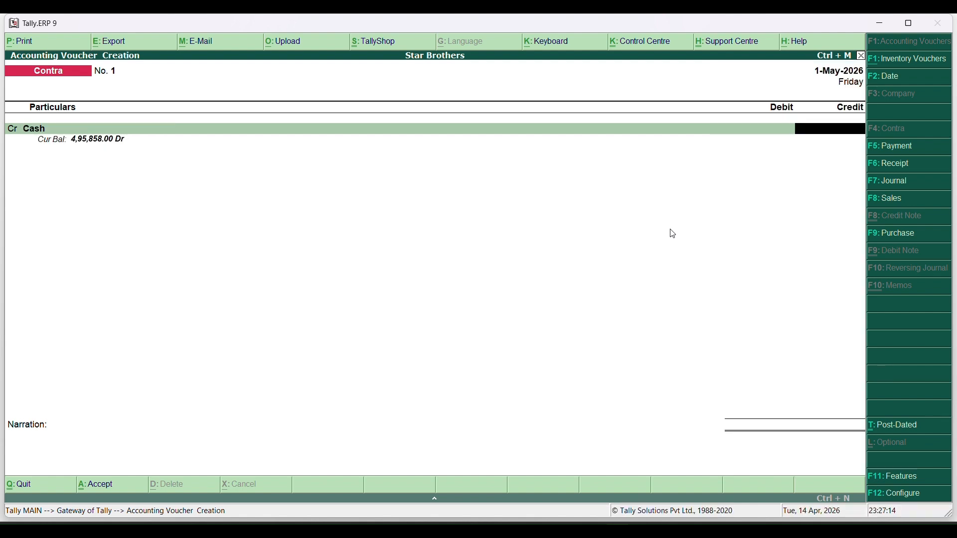
text(250000)
key(Return)
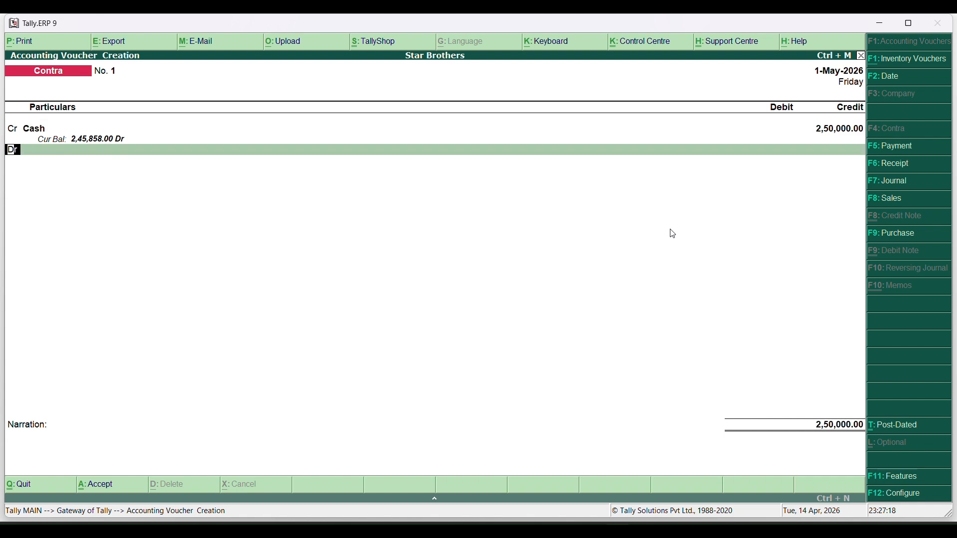
key(Return)
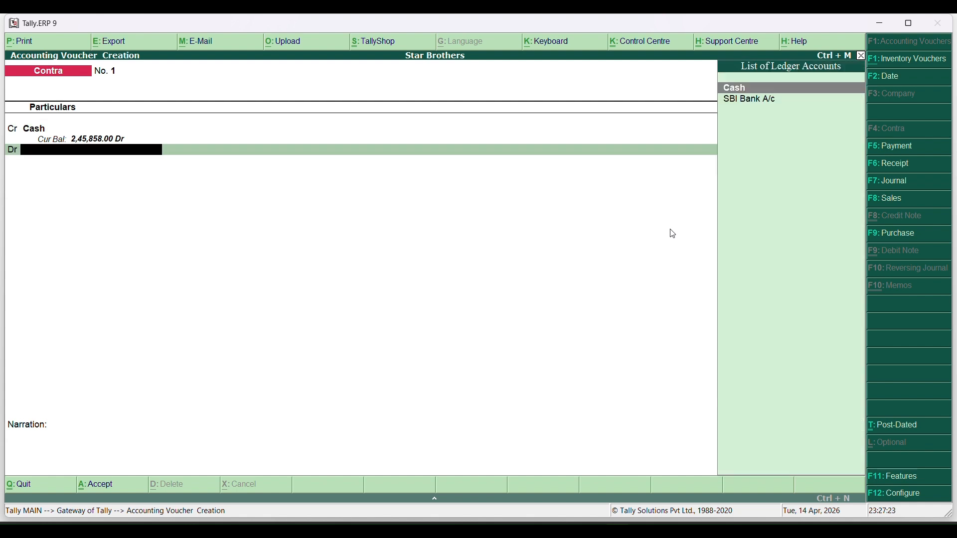
key(Down)
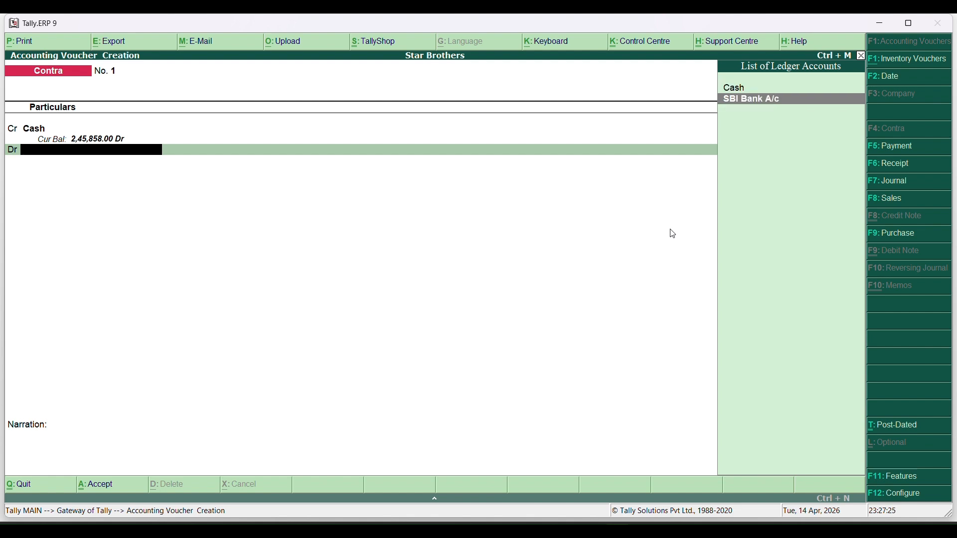
key(Return)
key(Return)
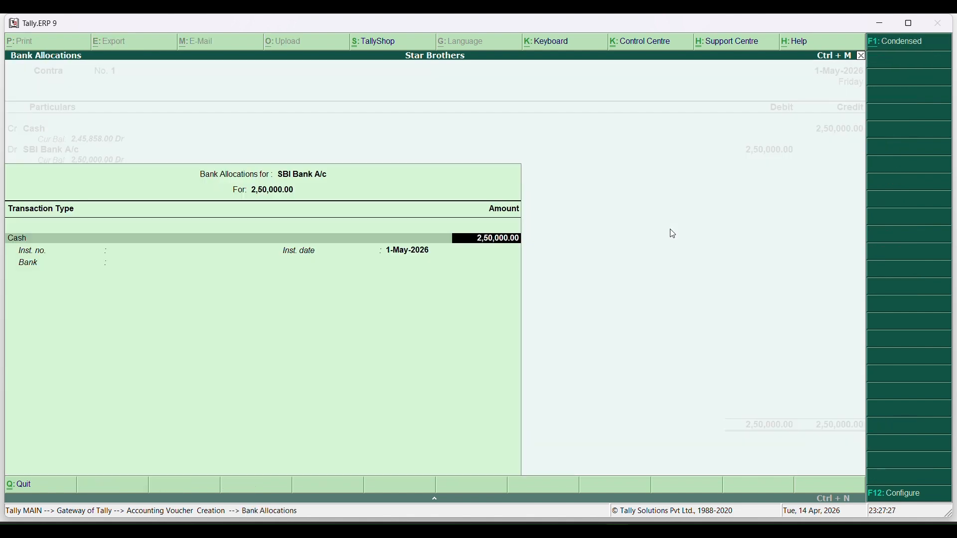
key(Return)
key(Return)
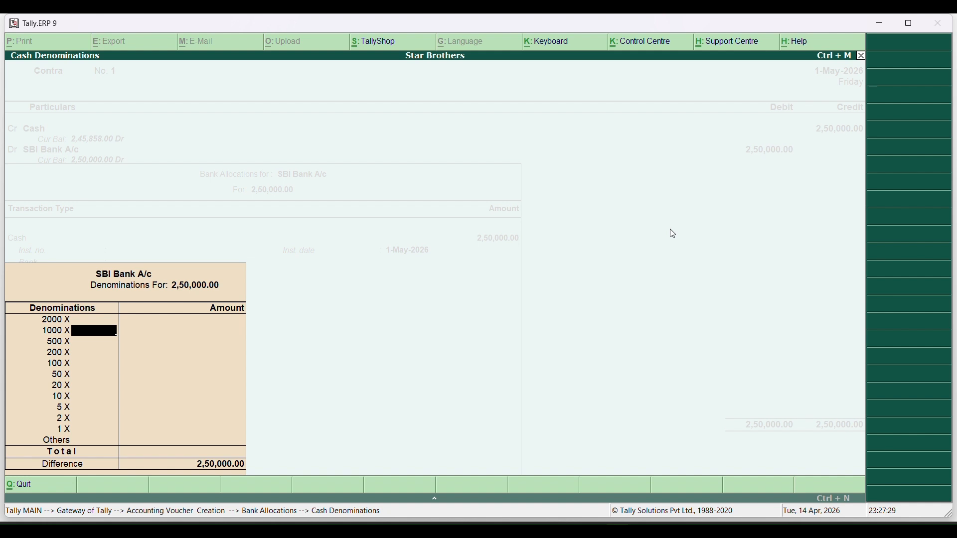
Complete the bank allocation, save Contra No. 1 and return to the Gateway of Tally
key(ctrl+a)
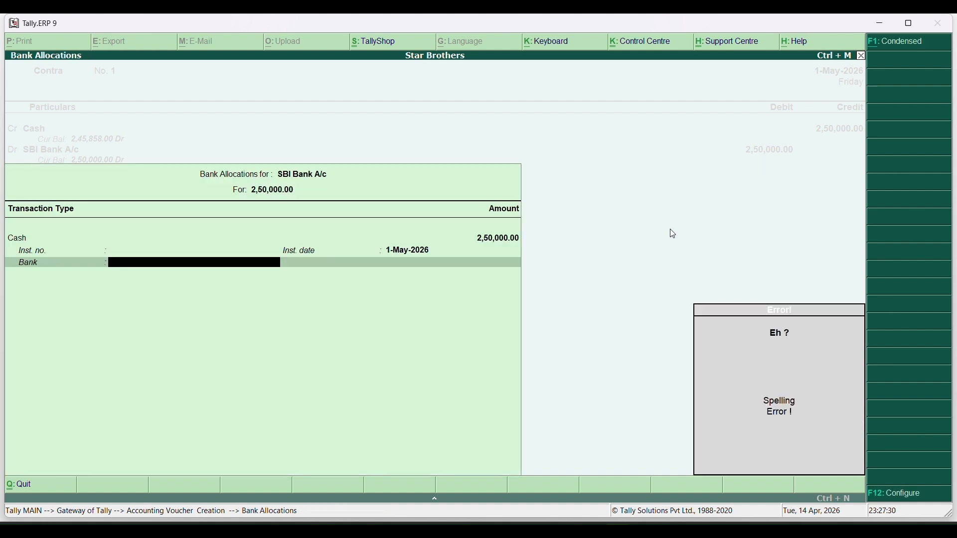
key(Return)
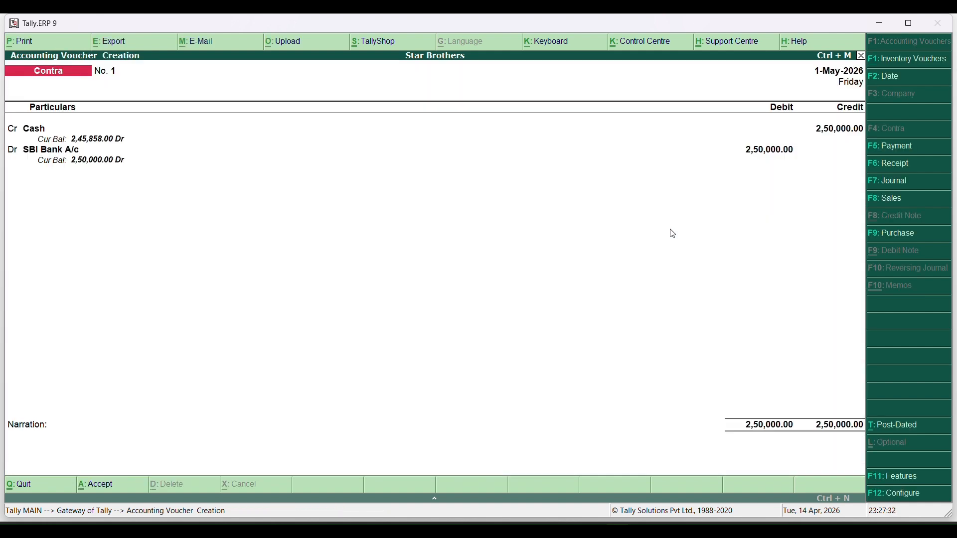
key(Return)
key(Return)
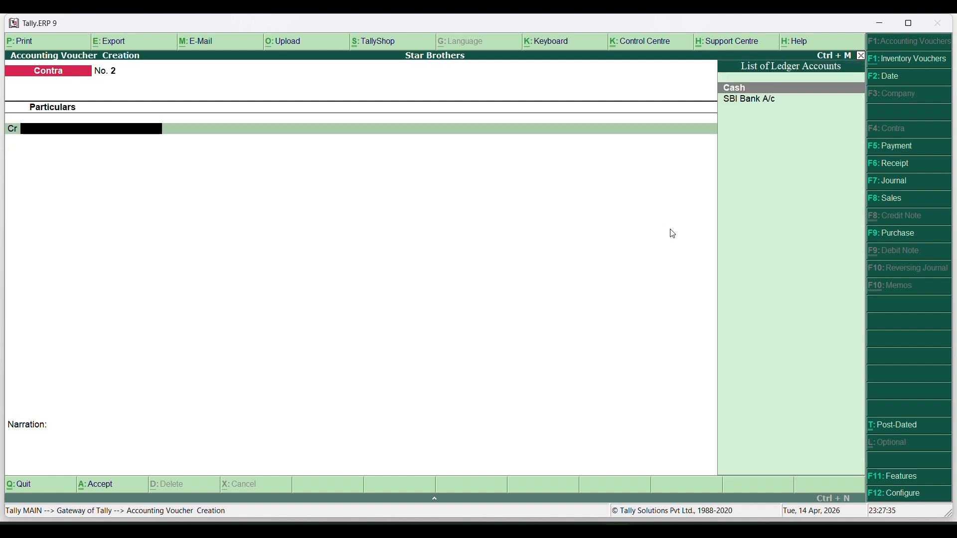
key(Escape)
key(Return)
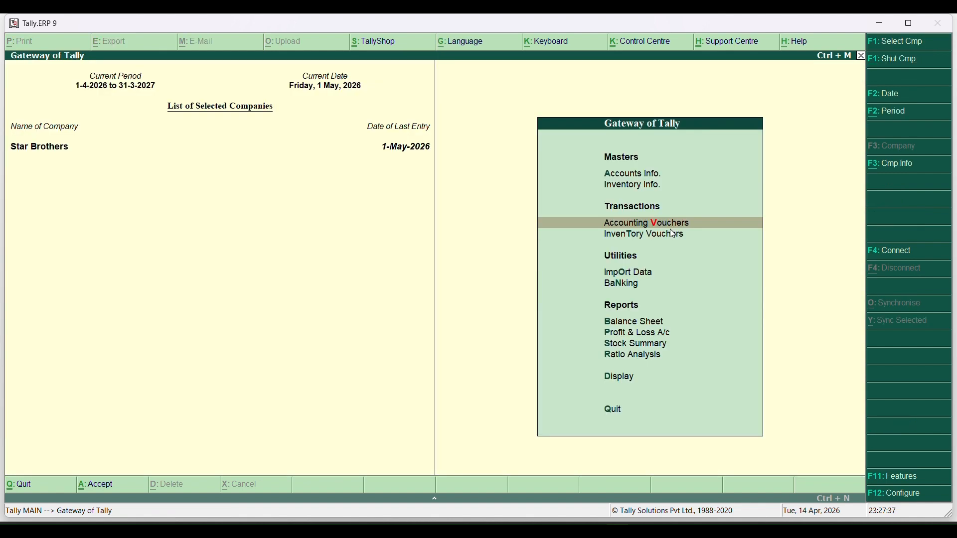
View the detailed Balance Sheet showing 5,00,000 capital and 7,11,498.00 totals
key(b)
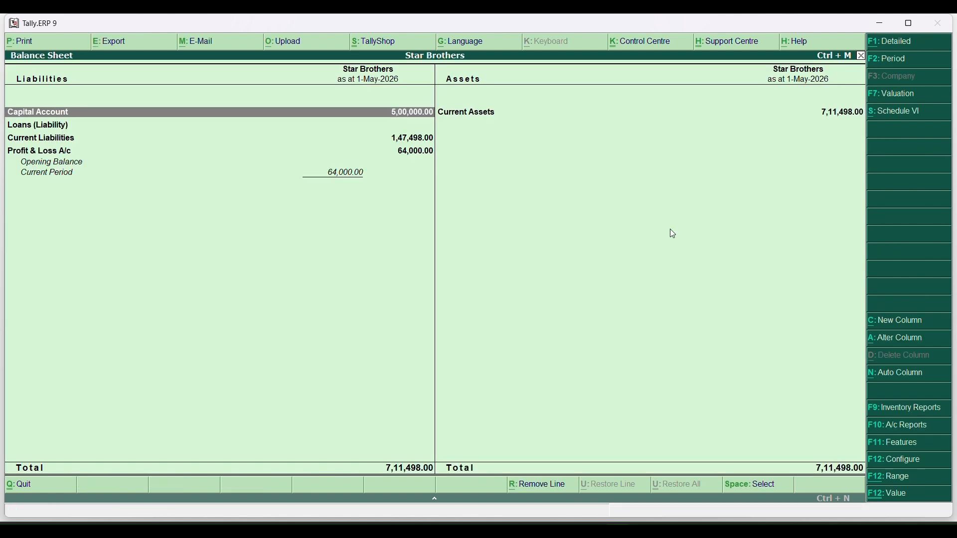
key(alt+F1)
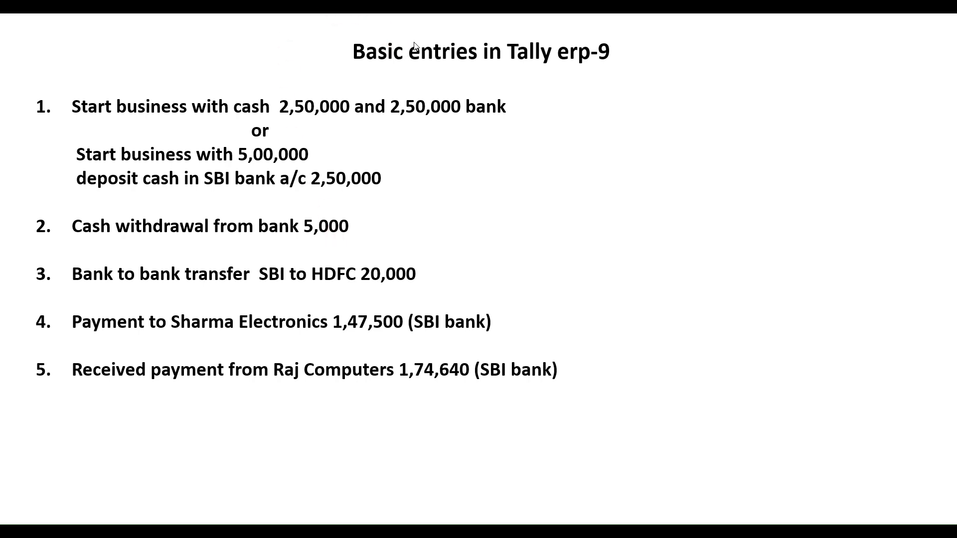
key(alt+Tab)
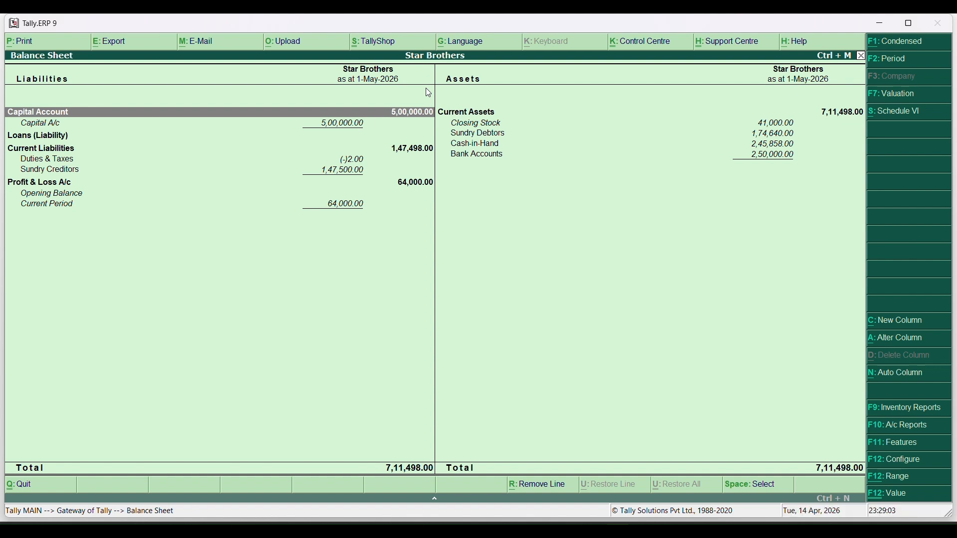
Leave the Balance Sheet and open Accounting Vouchers at a blank Contra No. 2
key(Escape)
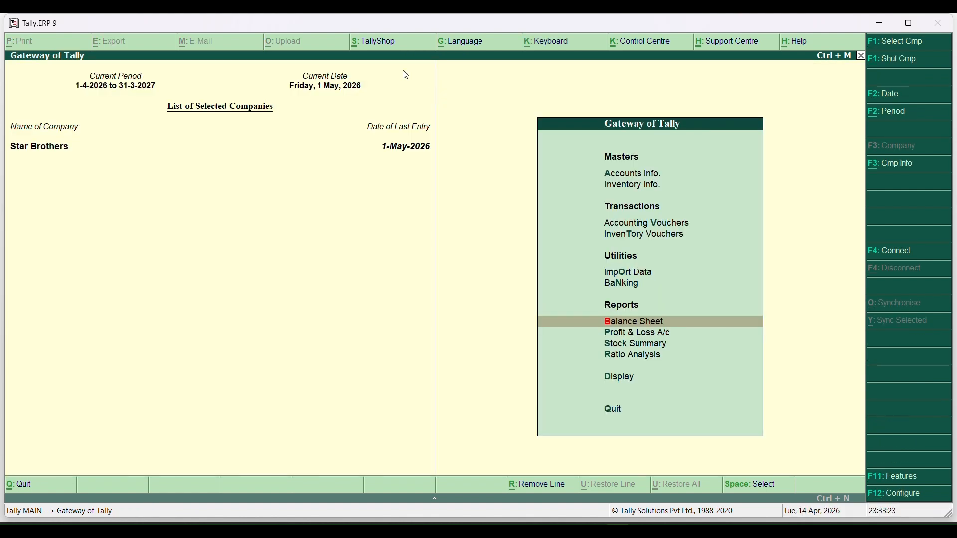
key(v)
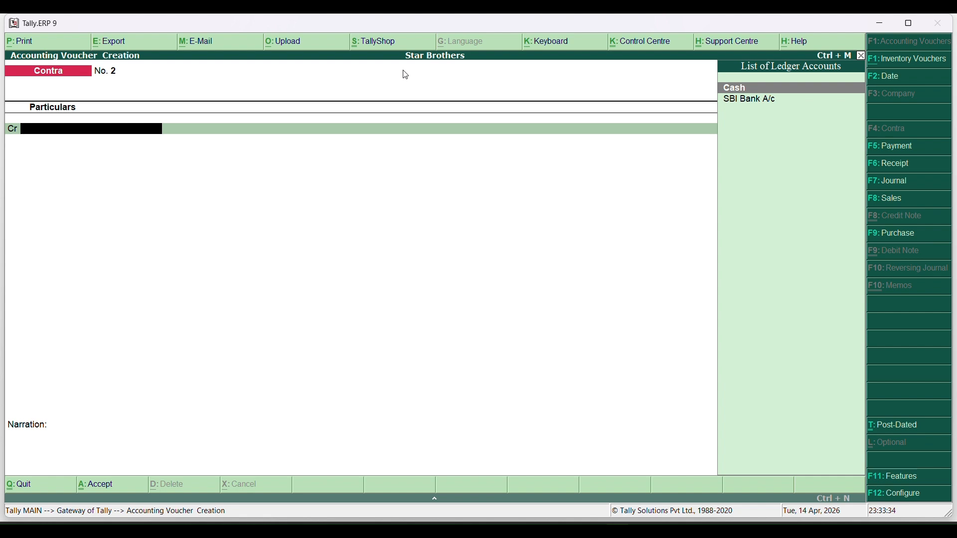
Save Contra No. 2 crediting SBI Bank A/c 5,000 and debiting Cash 5,000
key(Down)
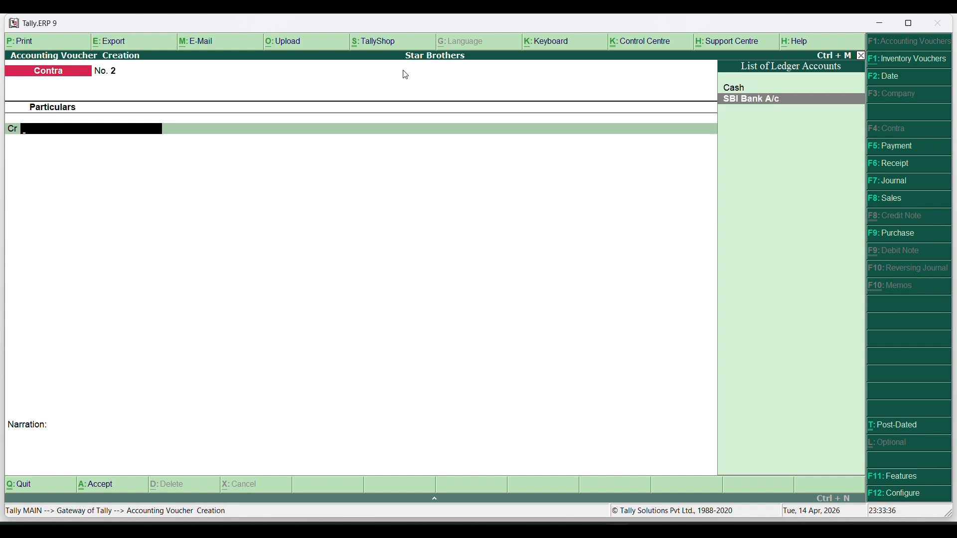
key(Return)
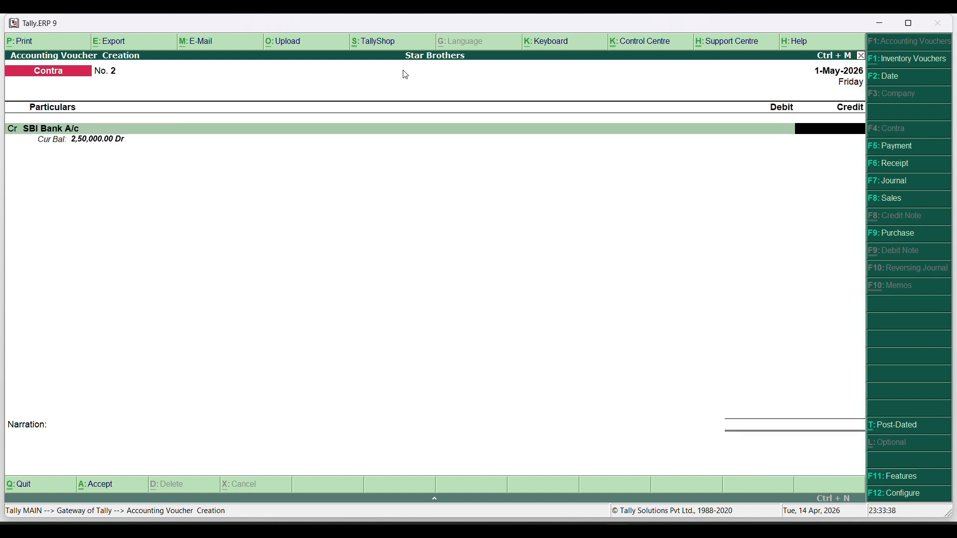
text(50000)
key(BackSpace)
key(Return)
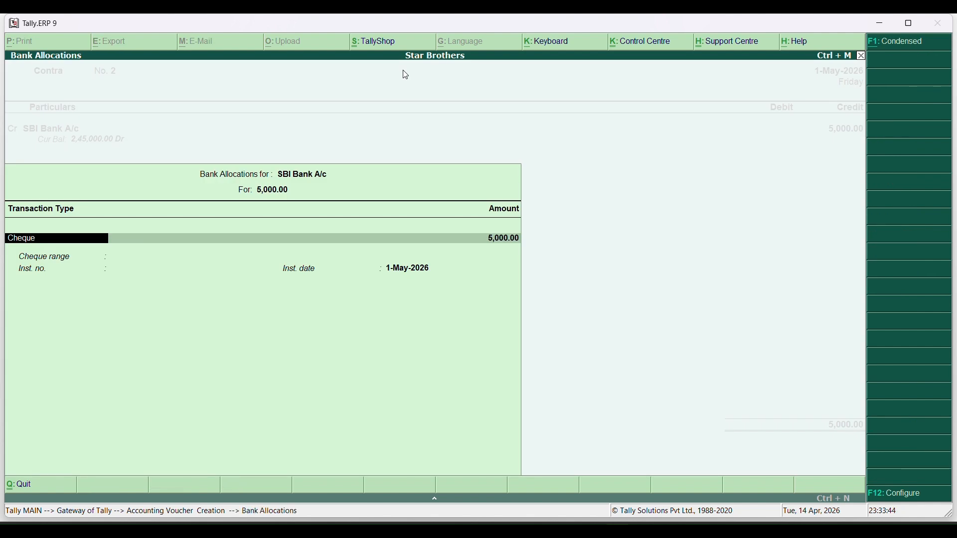
key(Return)
key(Return)
key(Return)
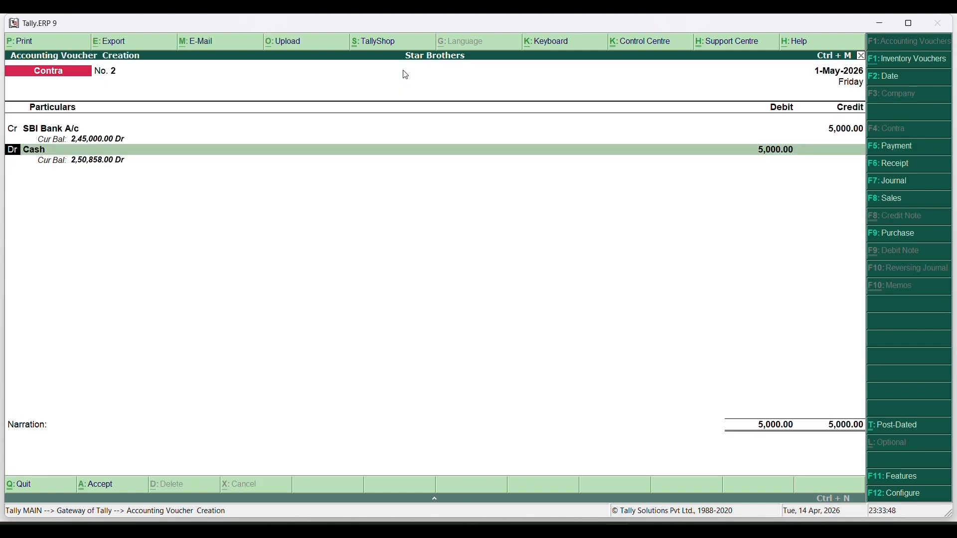
key(Return)
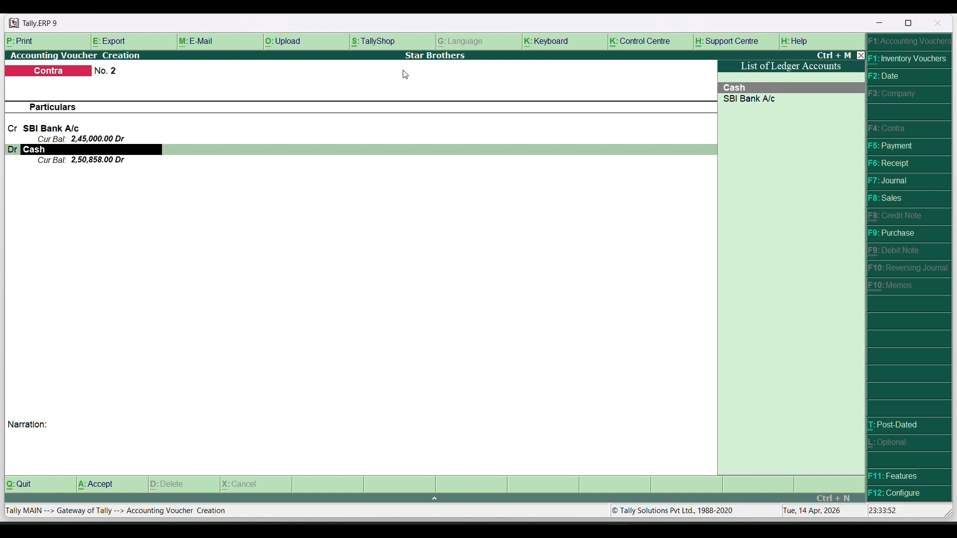
key(Return)
key(Return)
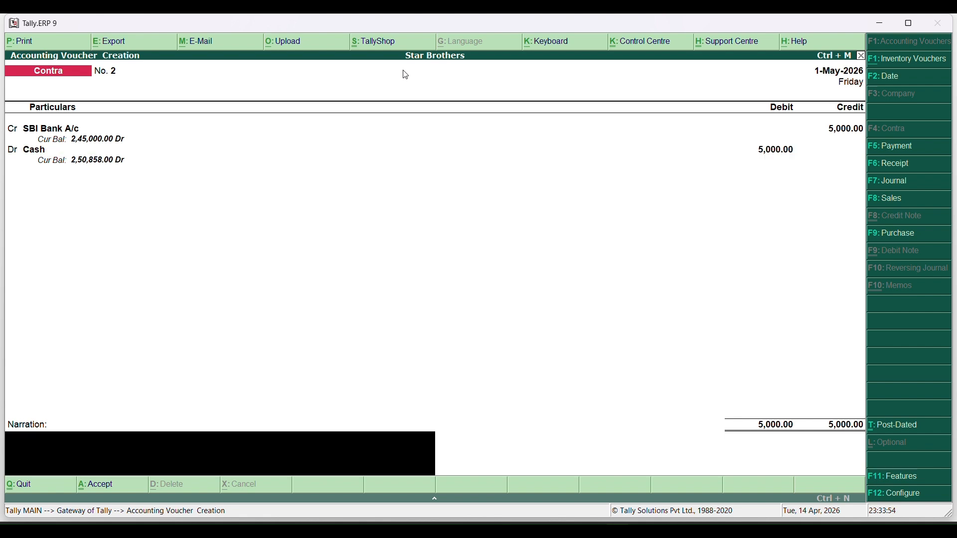
key(Return)
key(Return)
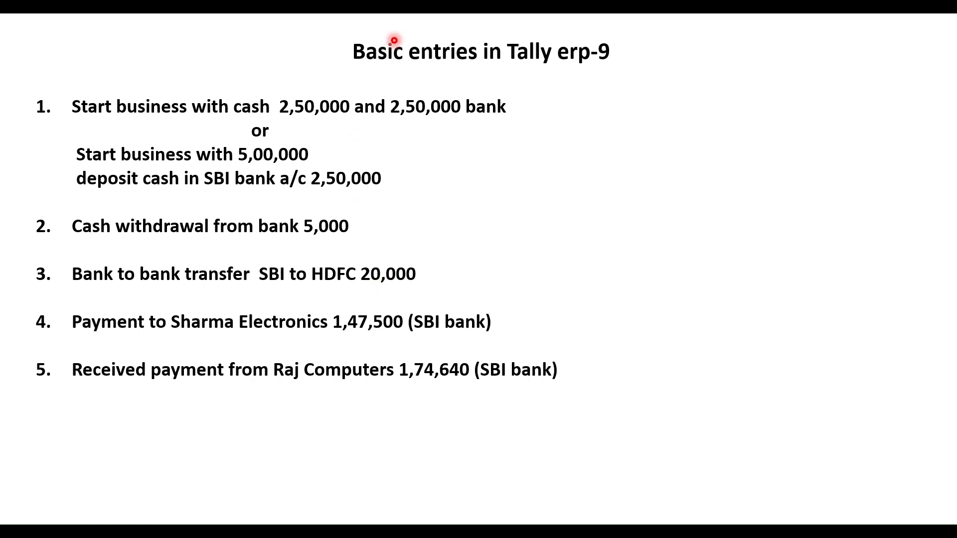
In Contra No. 3, credit SBI Bank A/c 20,000 and start a new ledger for the debit line
key(alt+Tab)
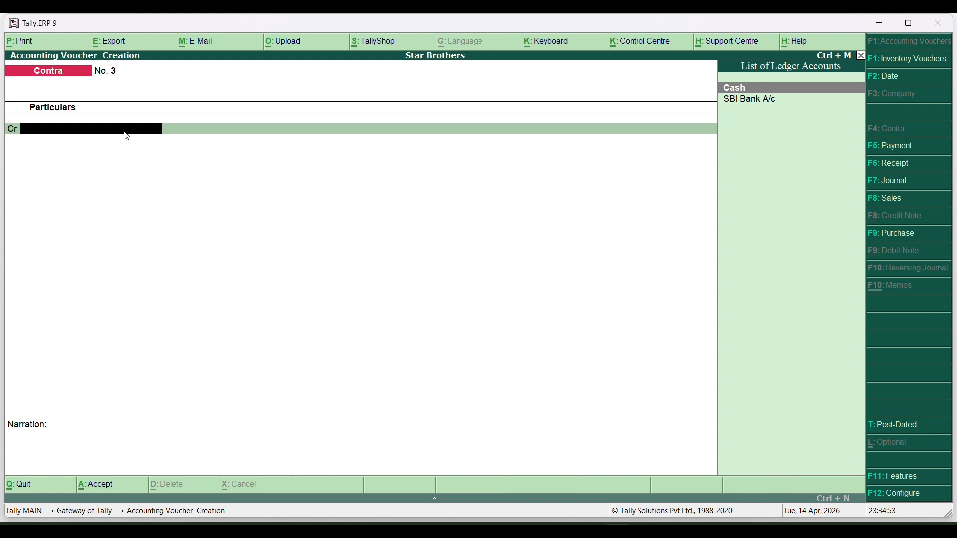
key(Down)
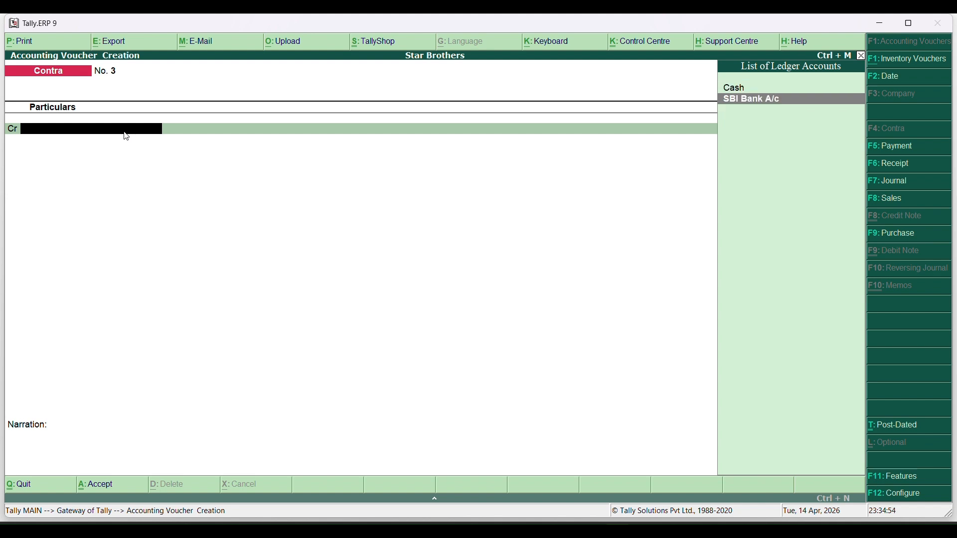
key(Return)
text(20000)
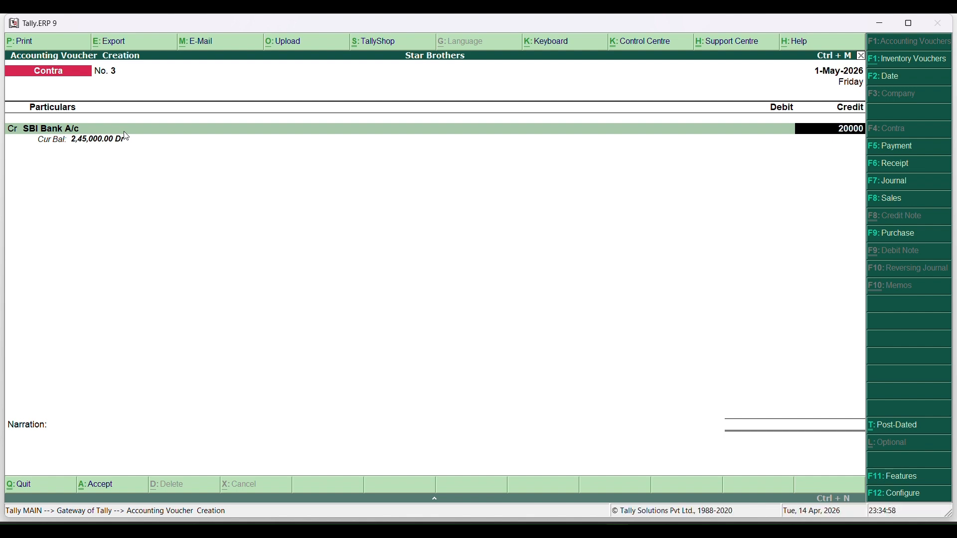
key(Return)
key(Return)
key(Return)
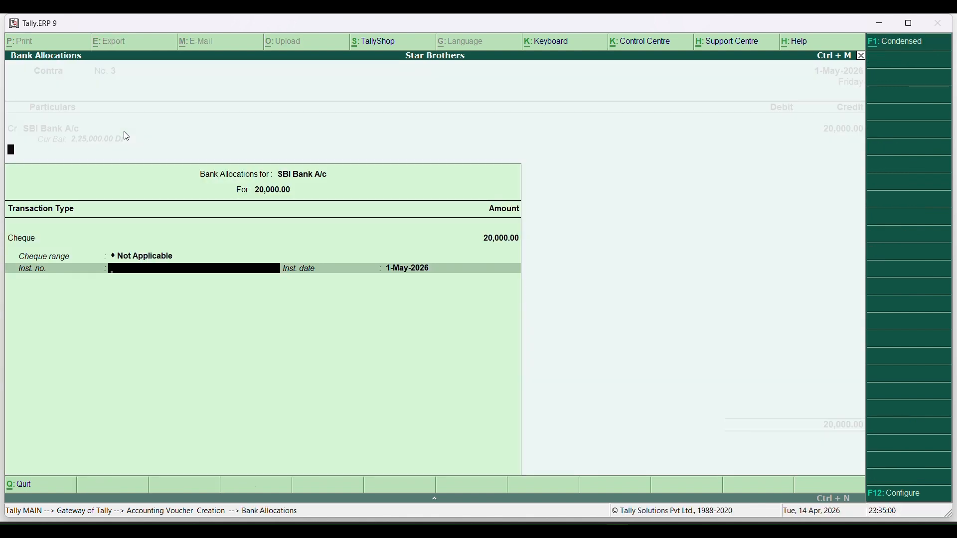
key(Return)
key(Return)
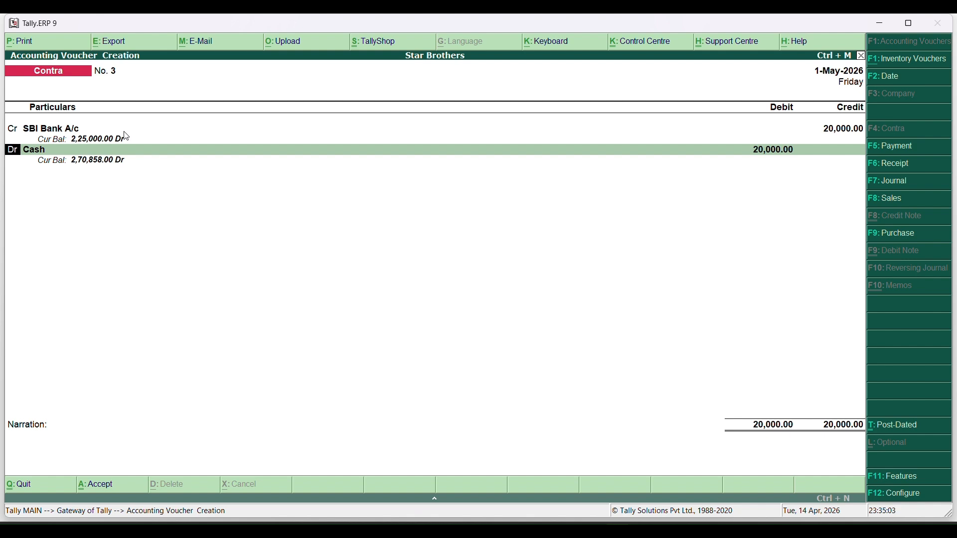
key(Return)
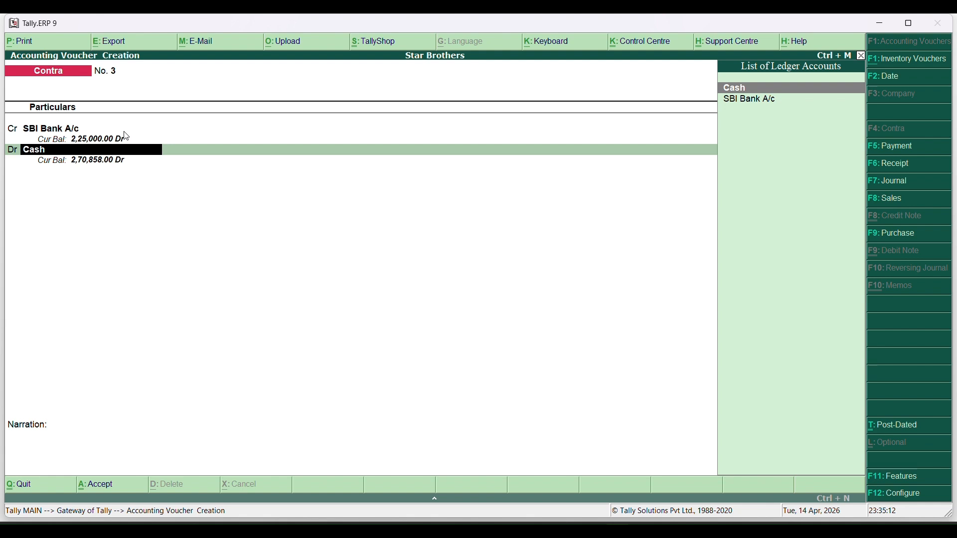
key(alt+c)
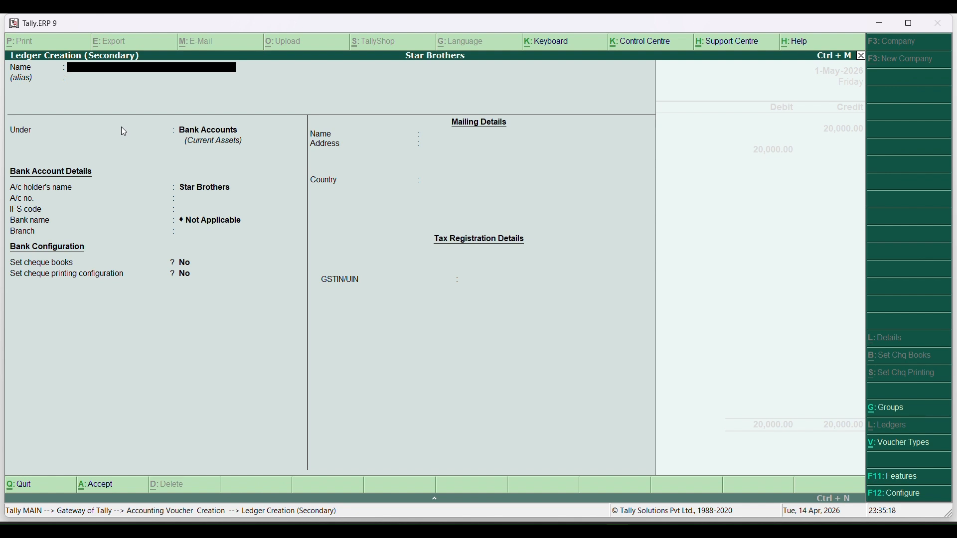
Create ledger 'HDFC A/c' under Bank Accounts with its bank account number
text(HDFC A/)
key(Return)
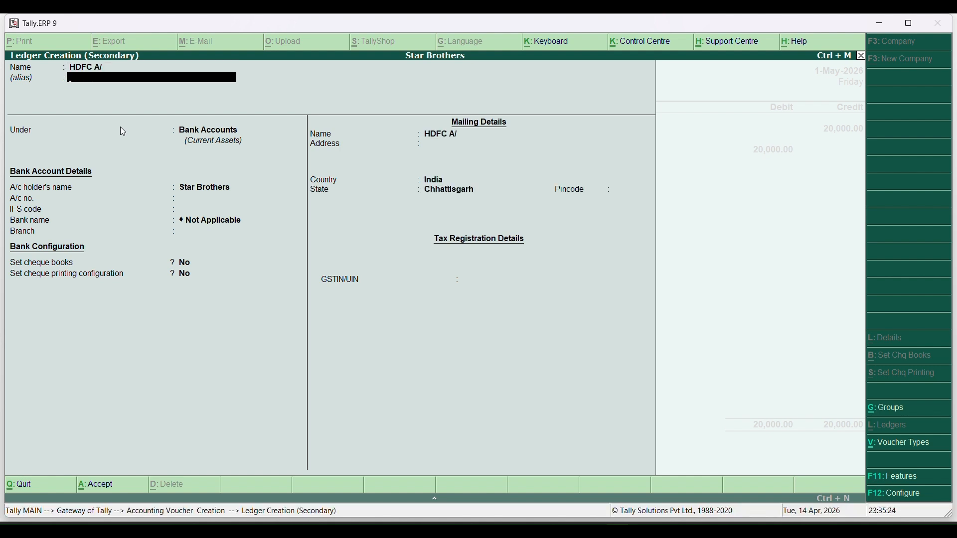
key(BackSpace)
key(End)
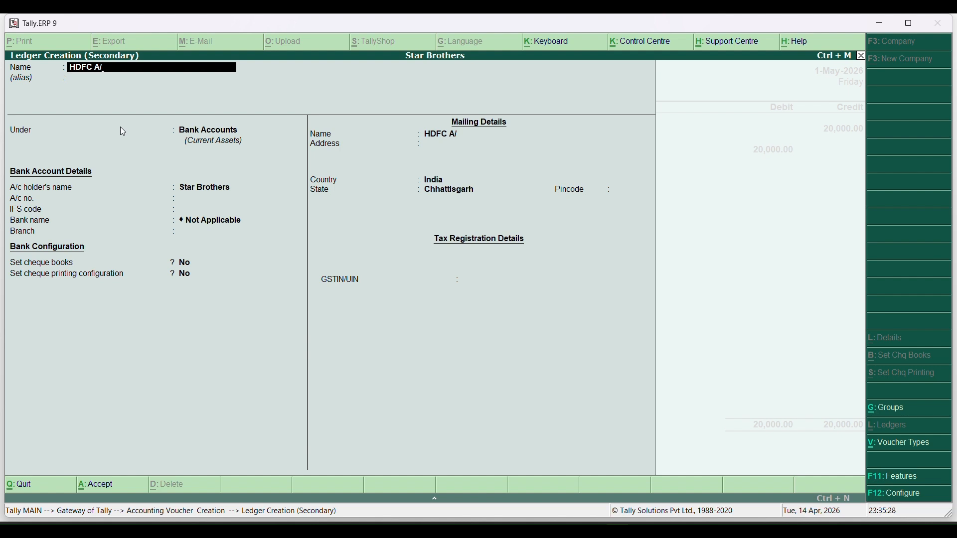
text(c)
key(Return)
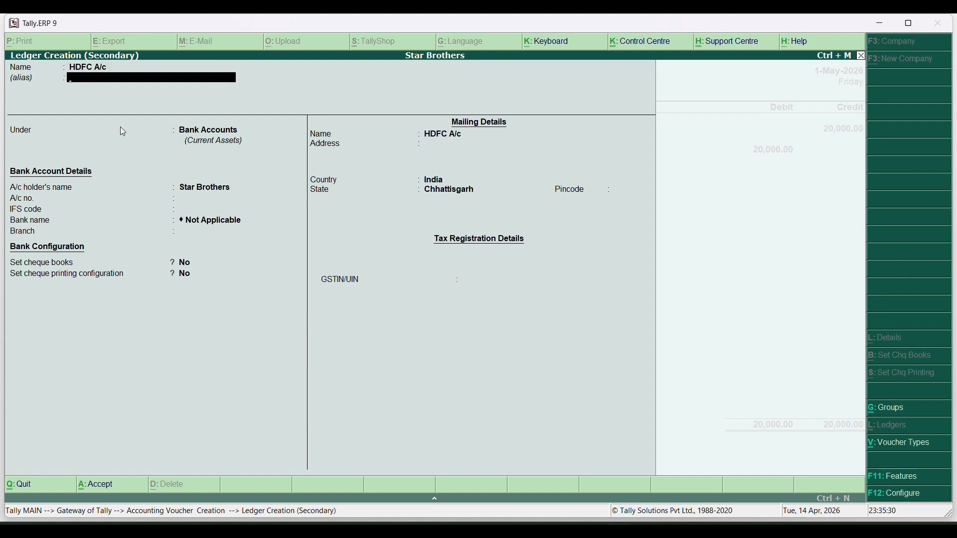
key(Return)
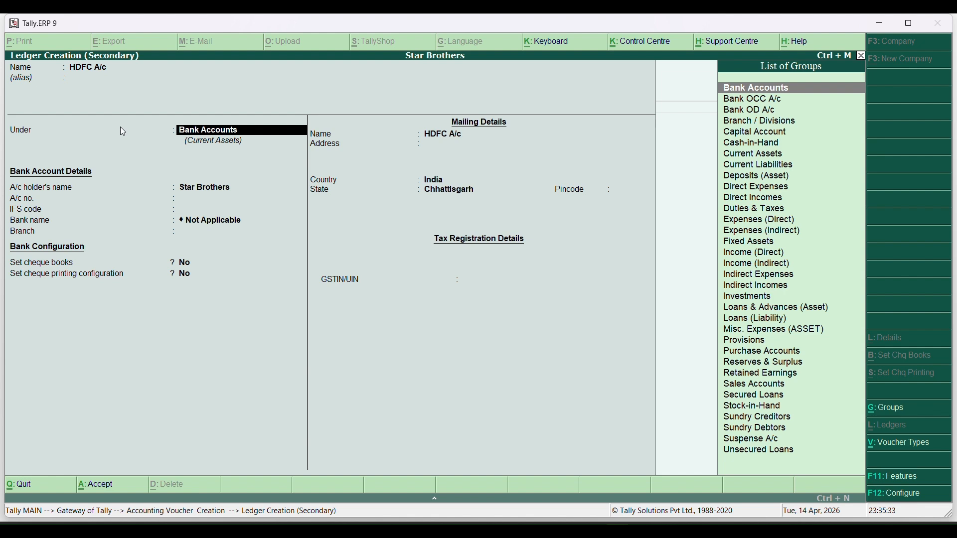
key(Return)
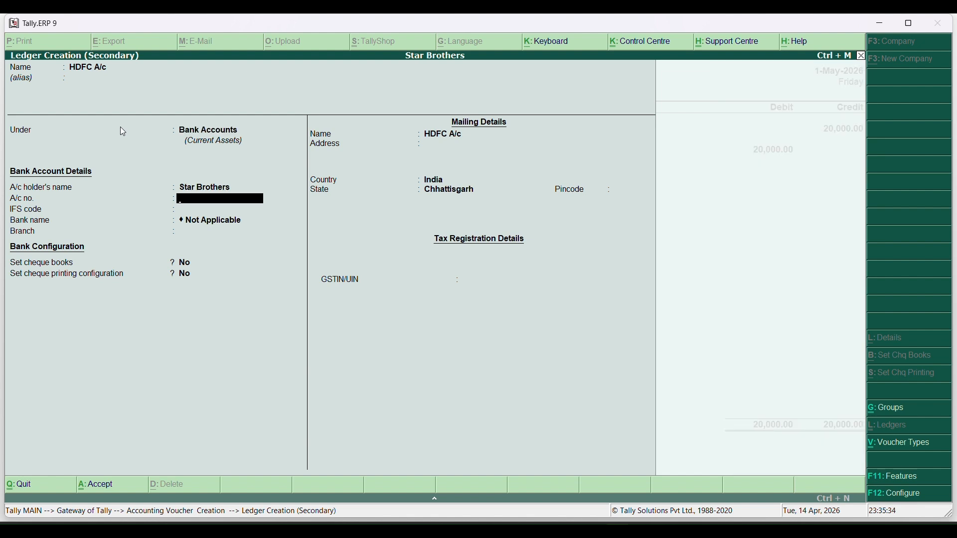
key(Return)
key(Return)
key(Return)
key(Return)
key(Return)
key(Return)
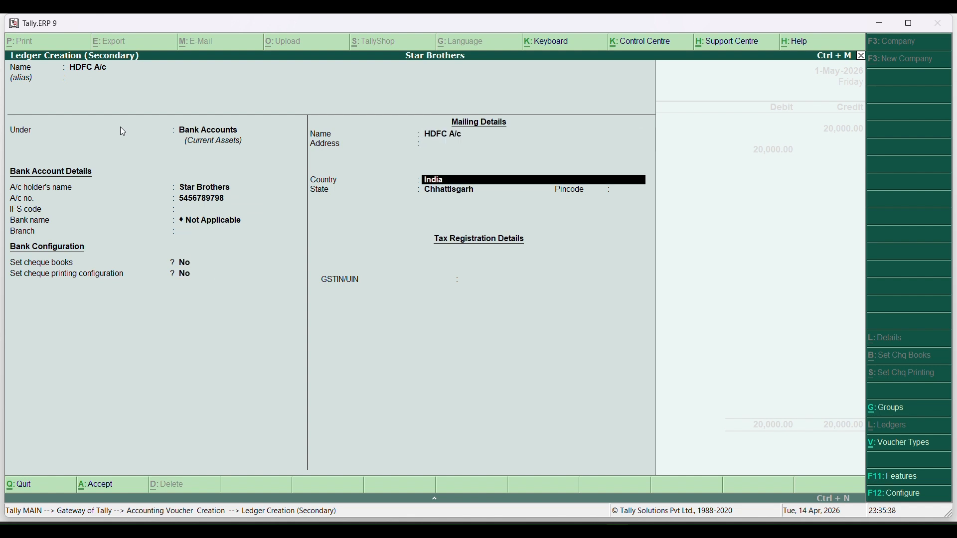
key(Return)
key(Return)
key(Return)
key(Return)
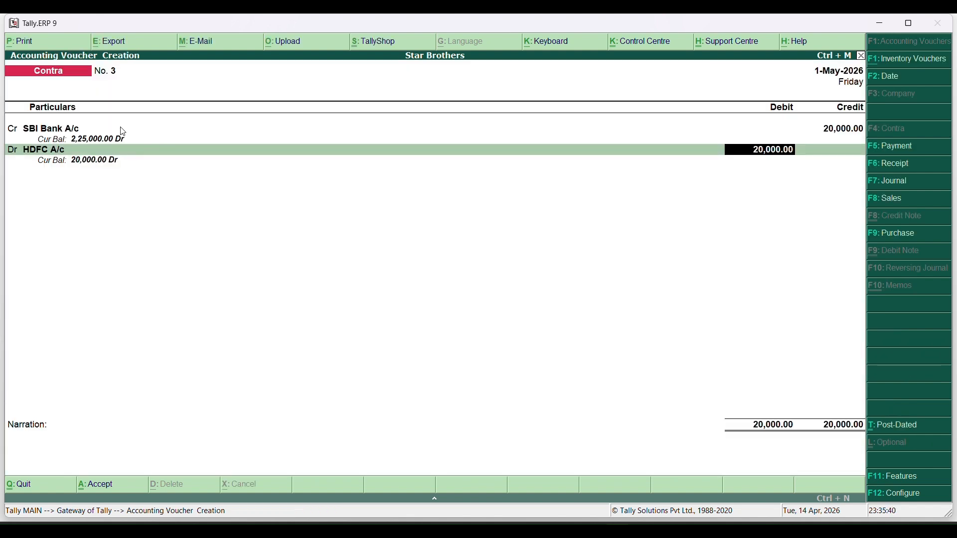
Save the 20,000 SBI-to-HDFC contra voucher and quit to the main menu
key(Return)
key(Return)
key(Return)
key(Return)
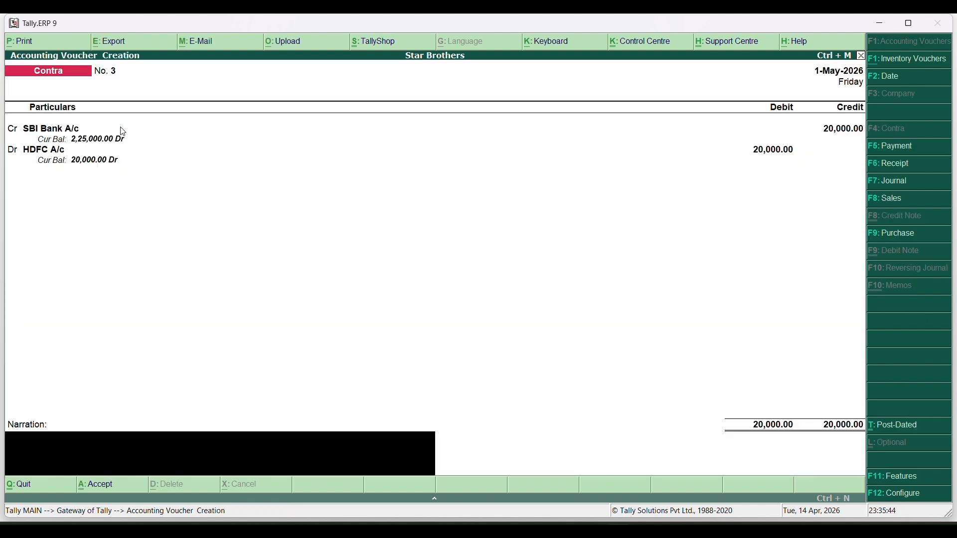
key(Return)
key(Return)
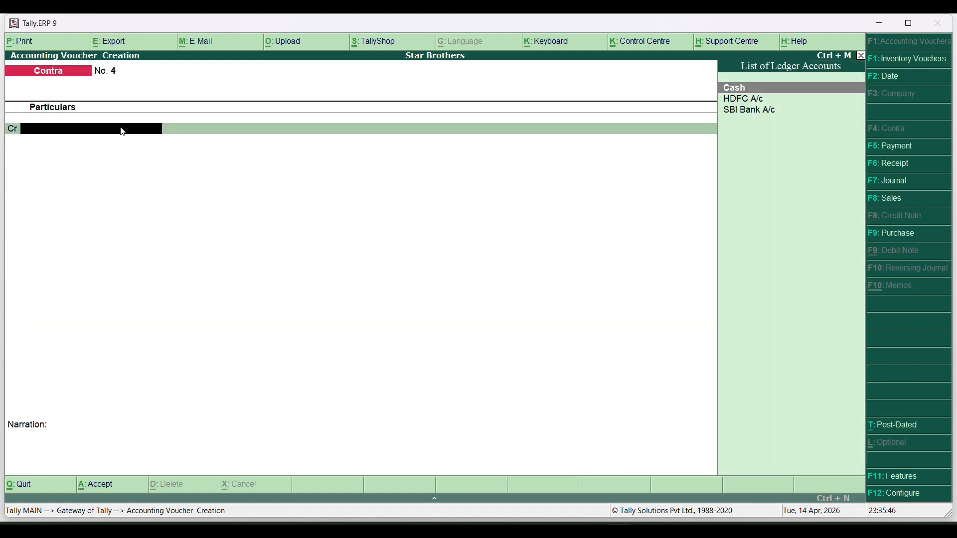
key(Escape)
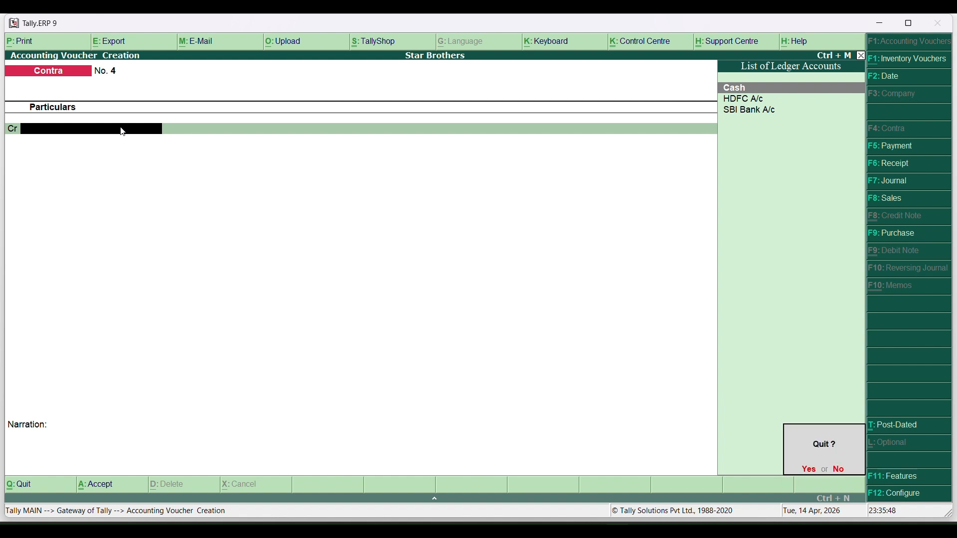
key(Return)
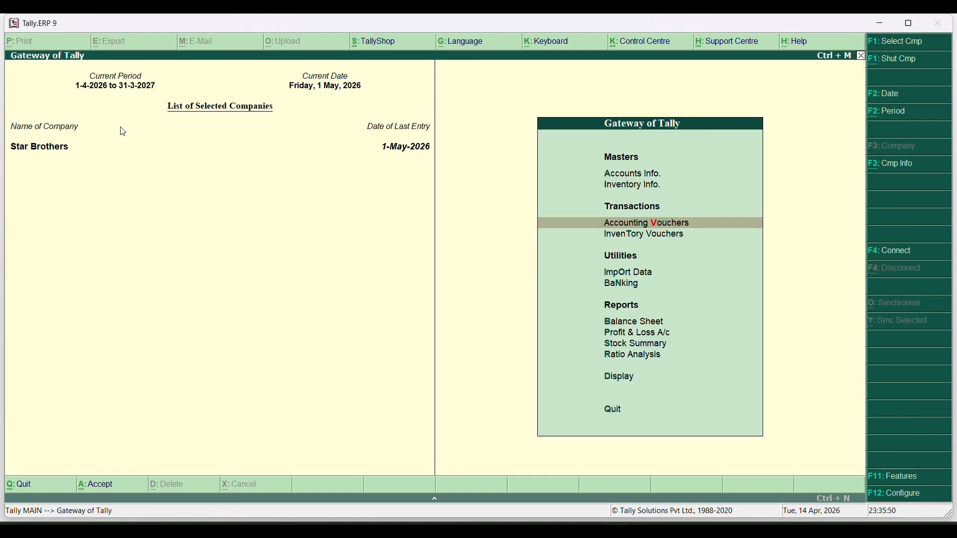
Check the HDFC and SBI balances in the detailed Balance Sheet's Bank Accounts summary, then close it
key(Down)
key(Down)
key(Down)
key(Down)
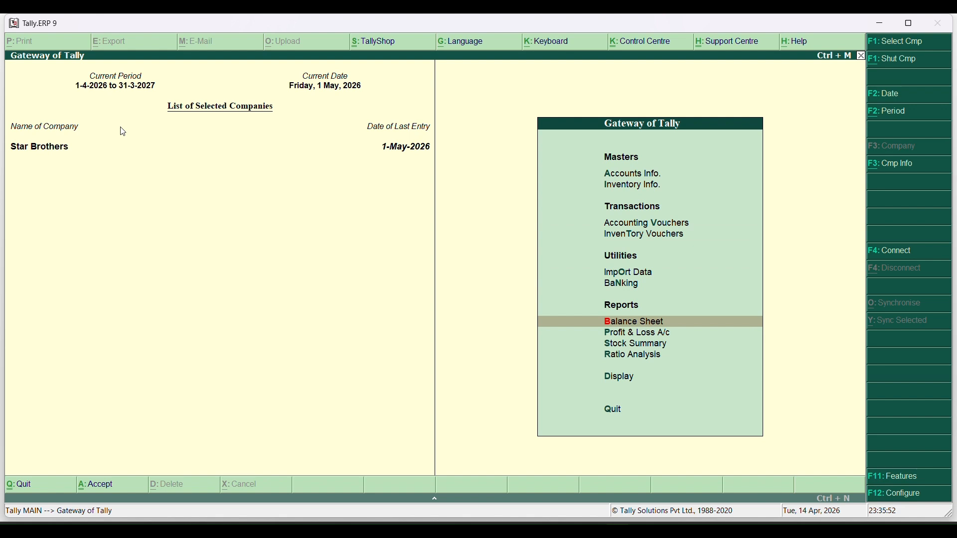
key(Return)
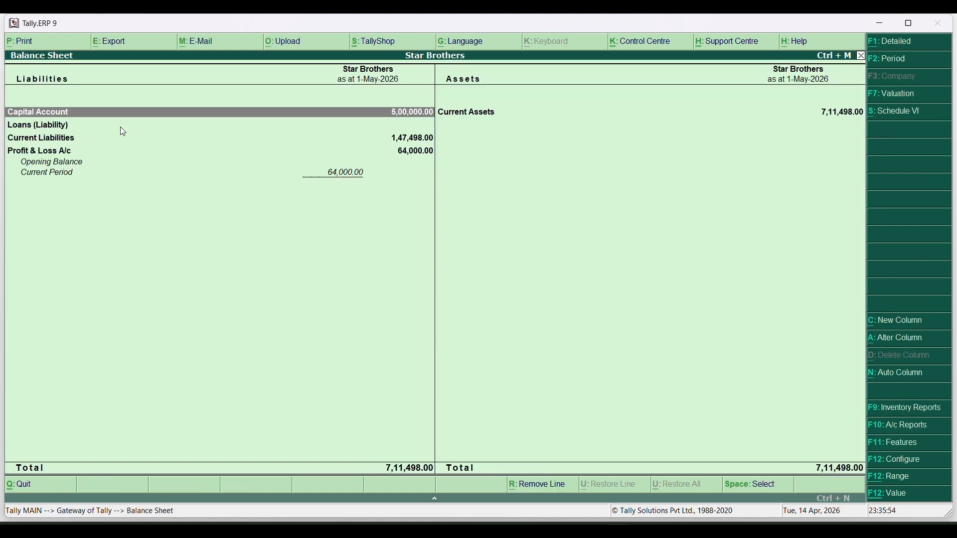
key(alt+F1)
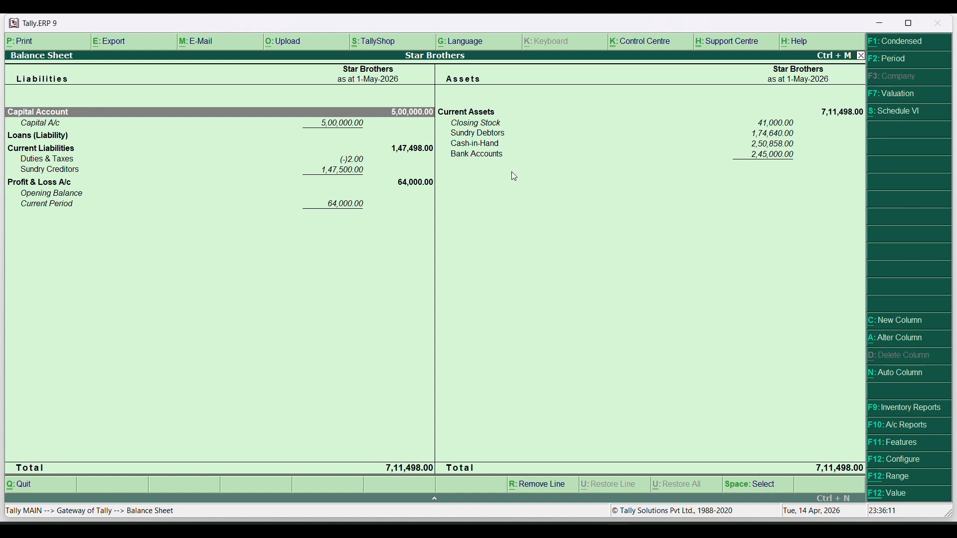
click(486, 158)
click(486, 159)
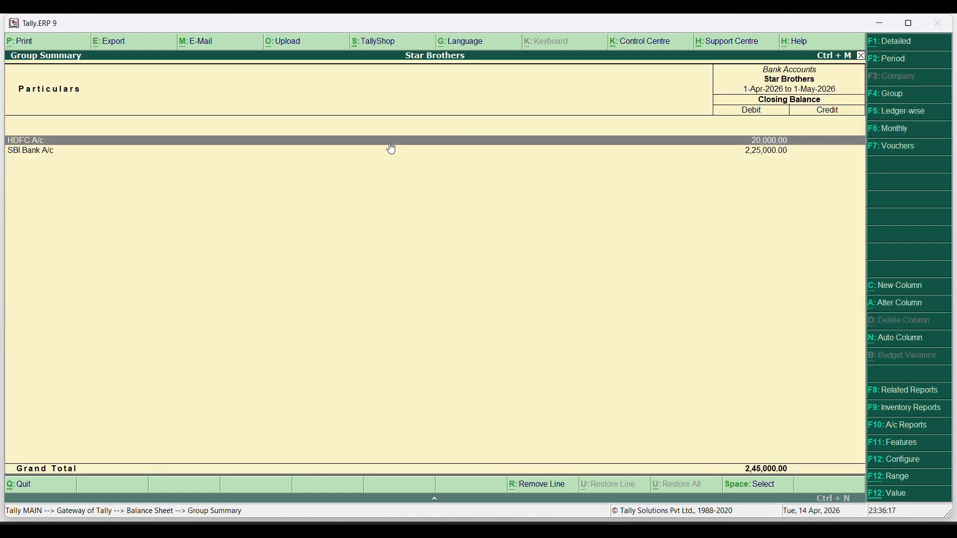
click(741, 154)
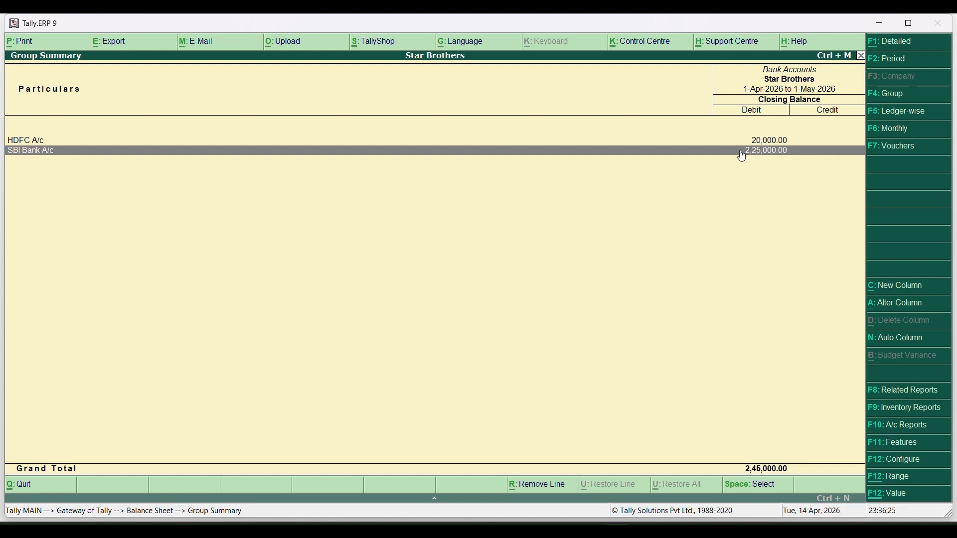
key(Escape)
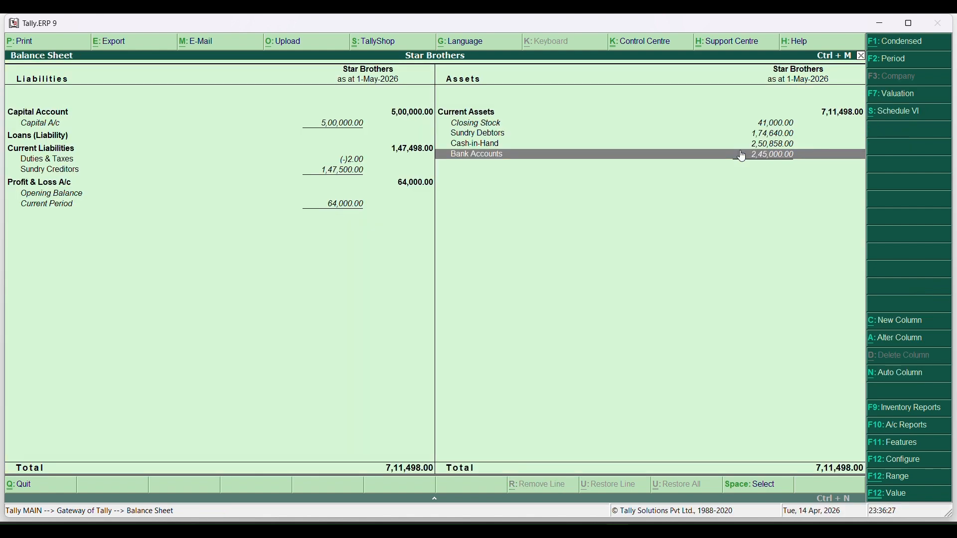
key(Escape)
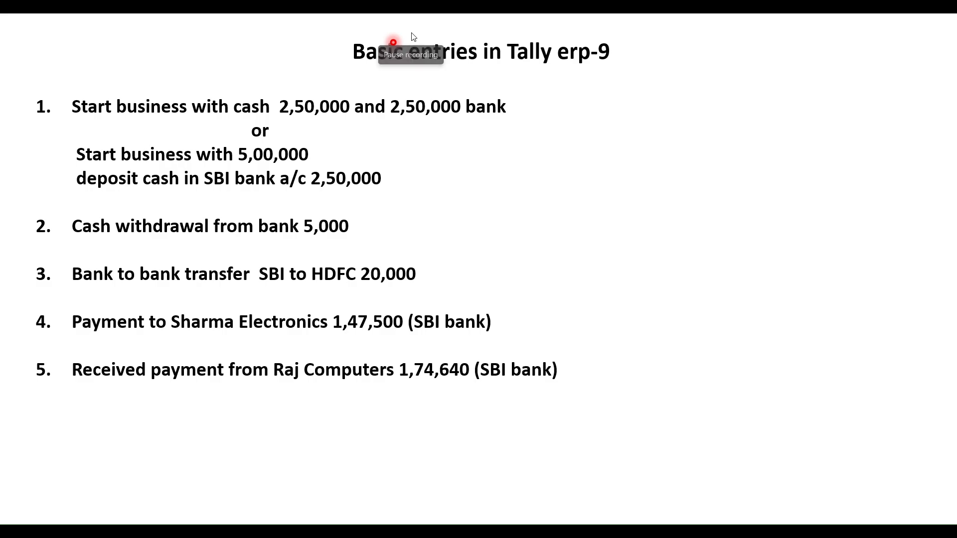
Open Accounting Vouchers and switch to a blank Payment voucher No. 2
key(alt+Tab)
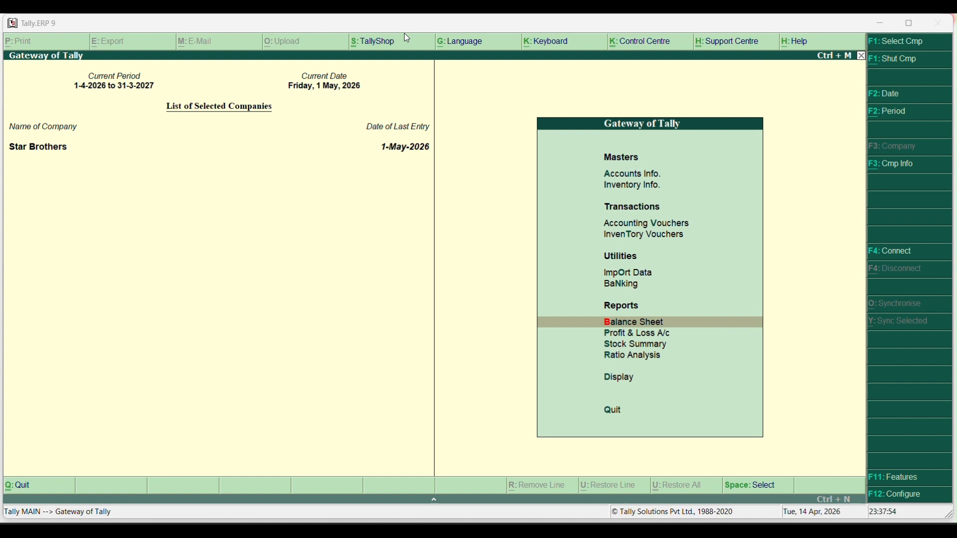
click(620, 228)
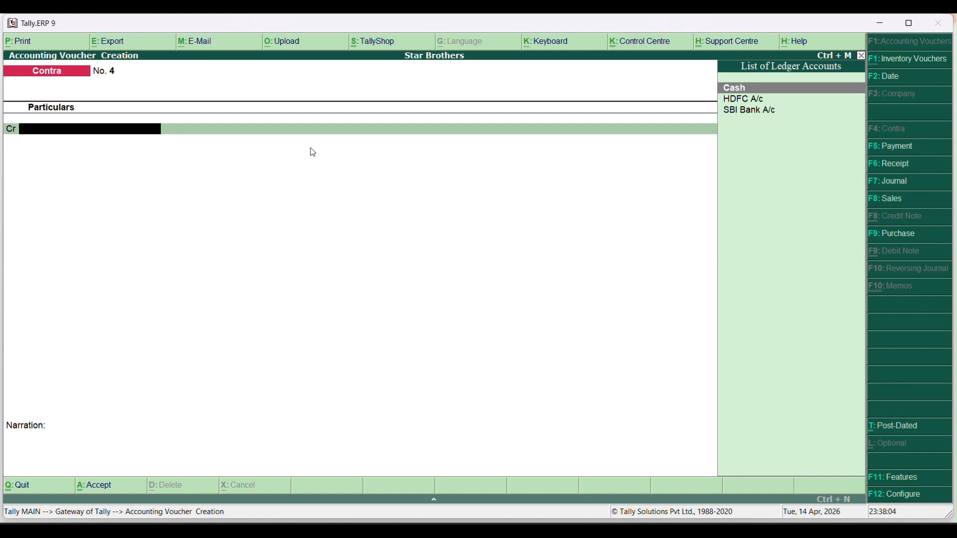
key(F5)
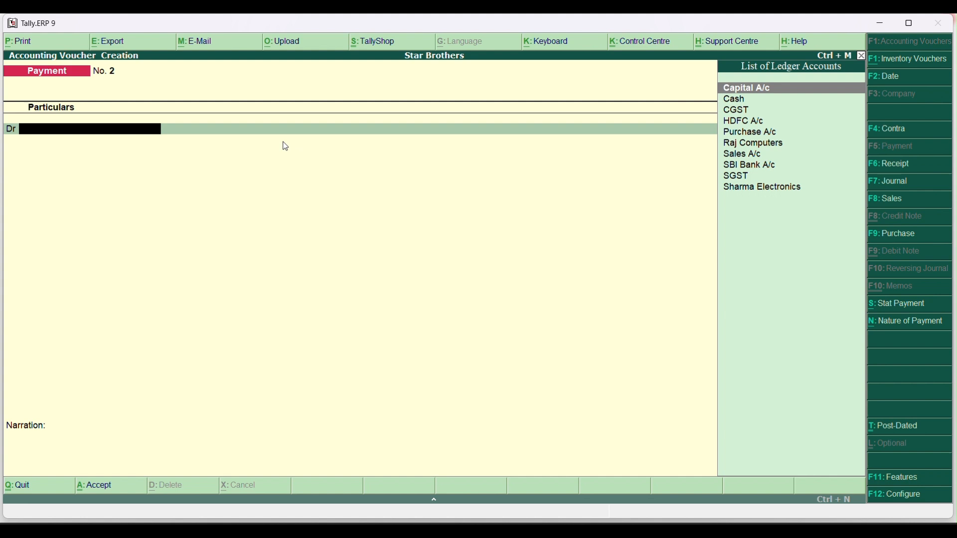
Debit Sharma Electronics 1,47,500 against pending bill abcd/001
text(sh)
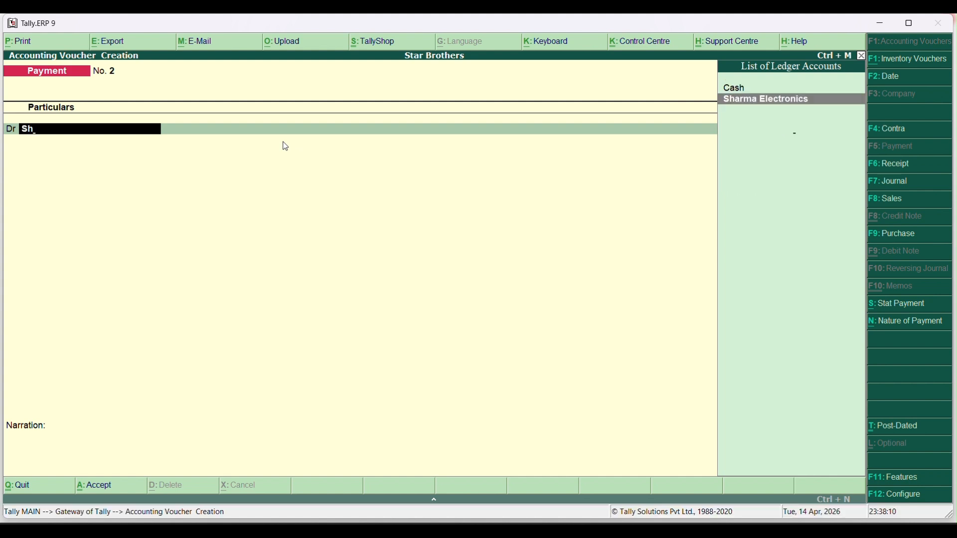
key(Return)
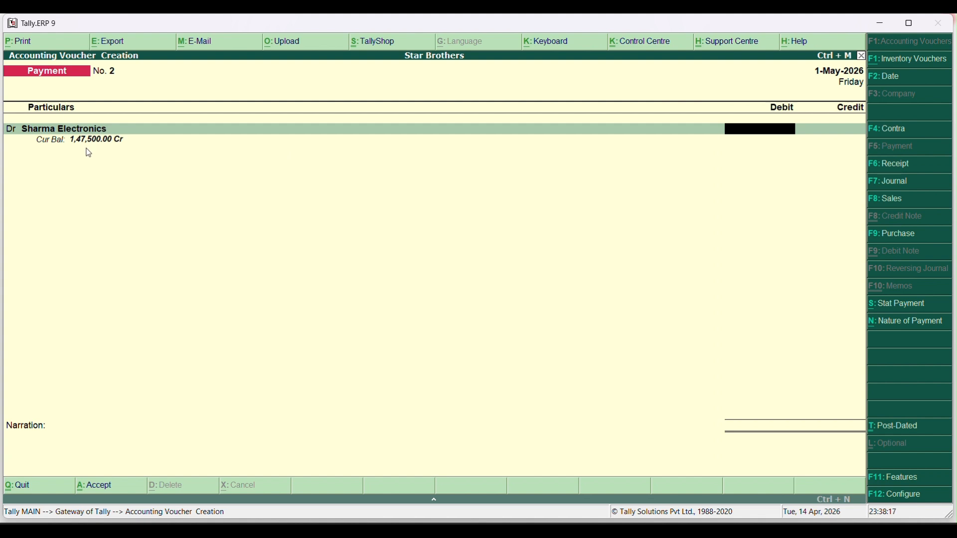
text(1)
text(47,5)
text(00)
key(Return)
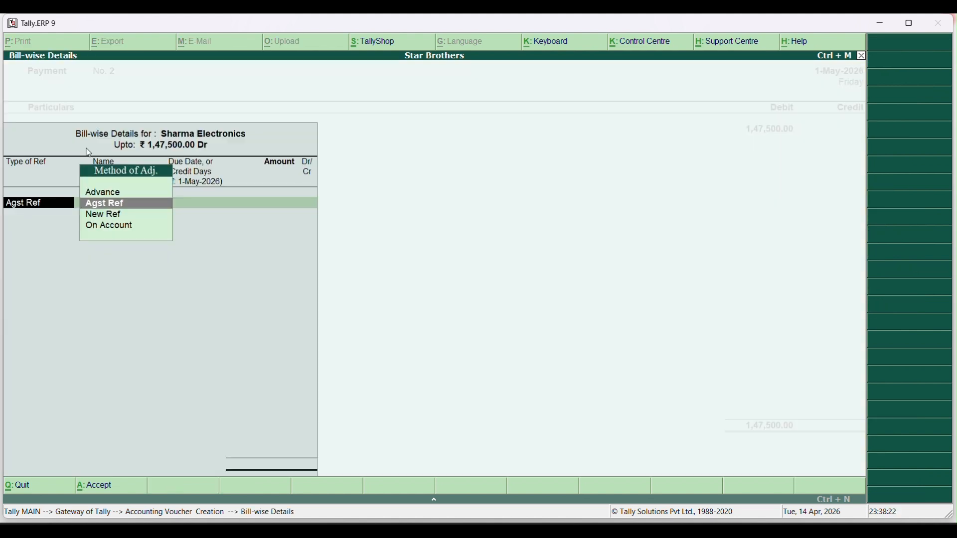
key(Return)
key(Return)
key(Return)
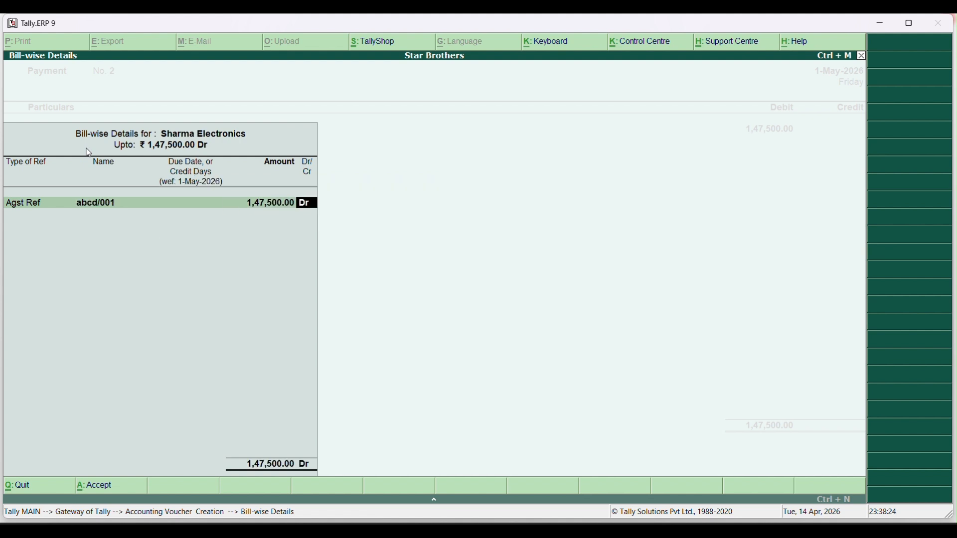
key(Return)
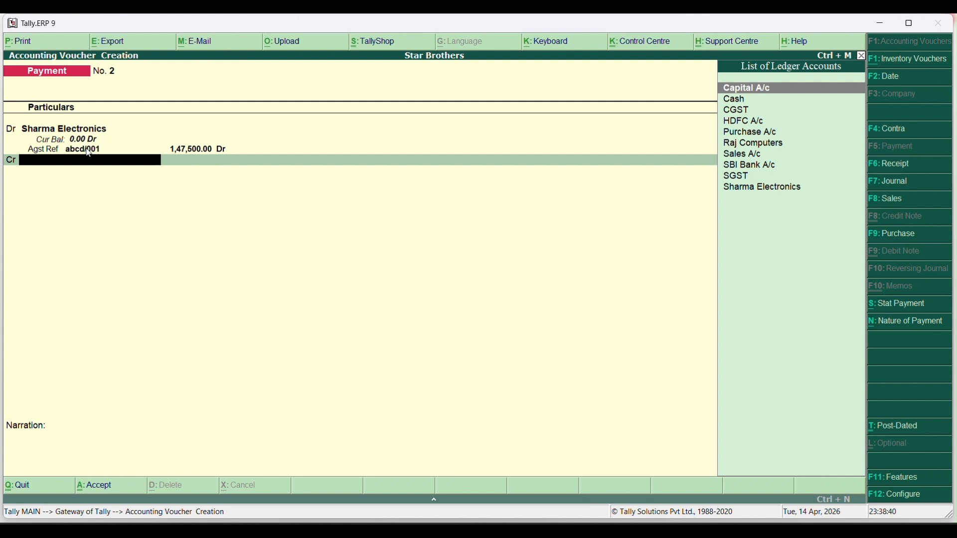
Credit SBI Bank A/c with the 1,47,500 payment, save it, then switch to Receipt
key(Down)
key(Down)
key(Down)
key(Down)
key(Down)
key(Down)
key(Down)
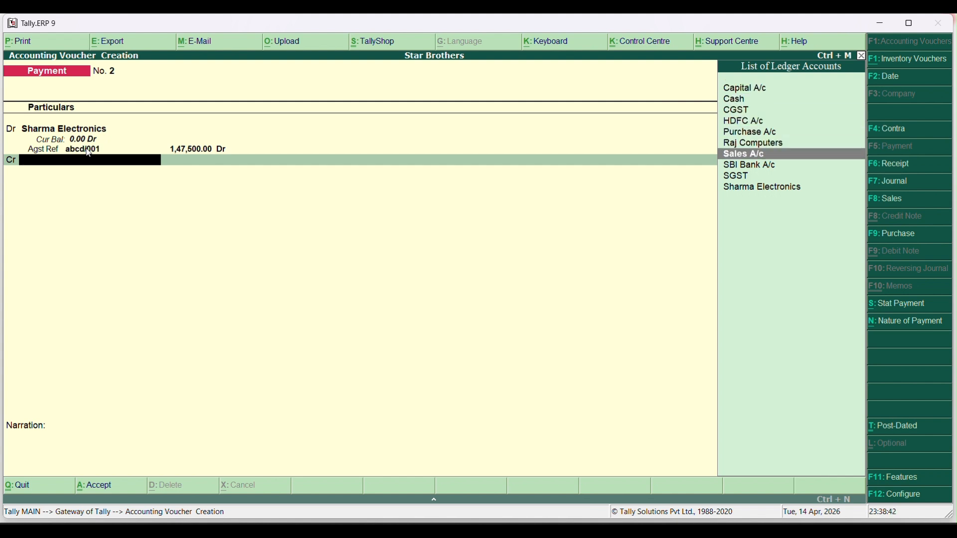
key(Return)
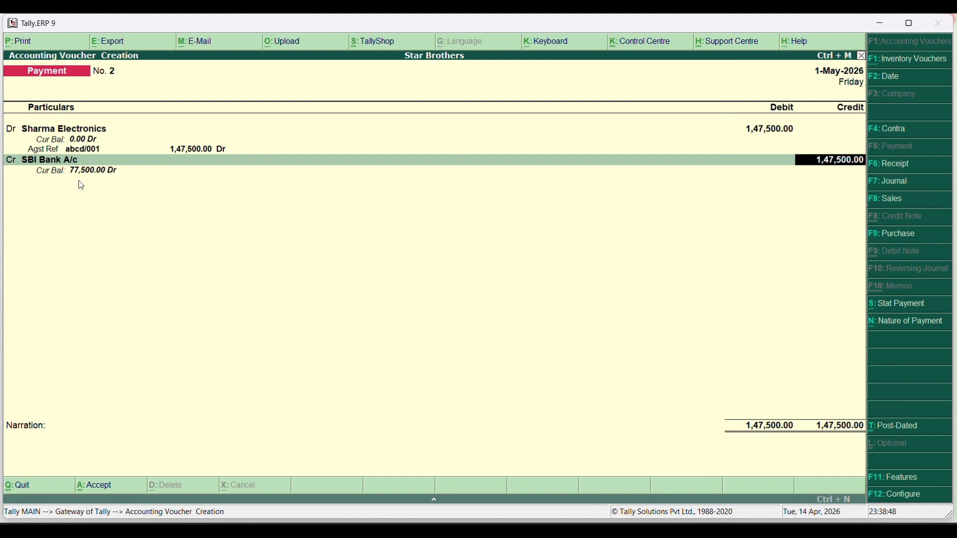
key(Return)
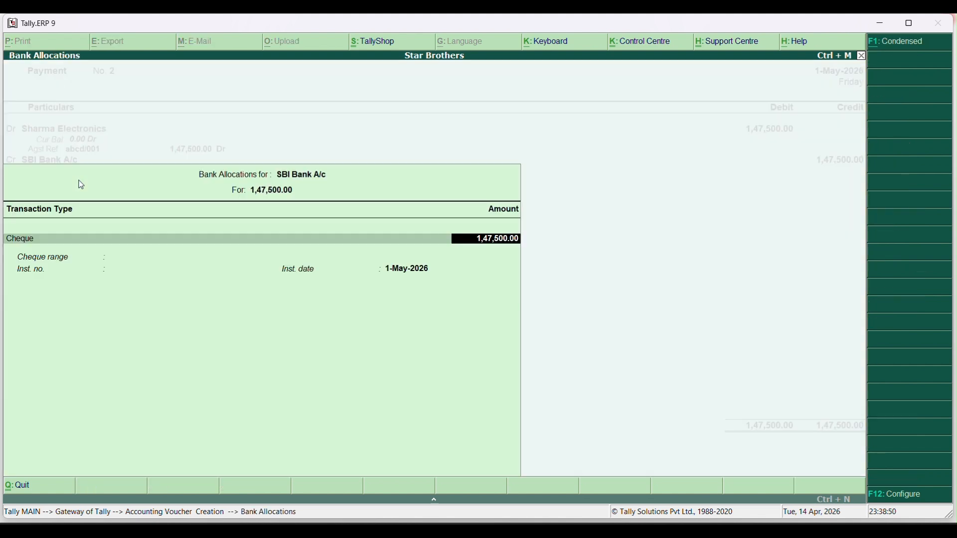
key(Return)
key(Return)
key(Return)
key(Return)
key(Return)
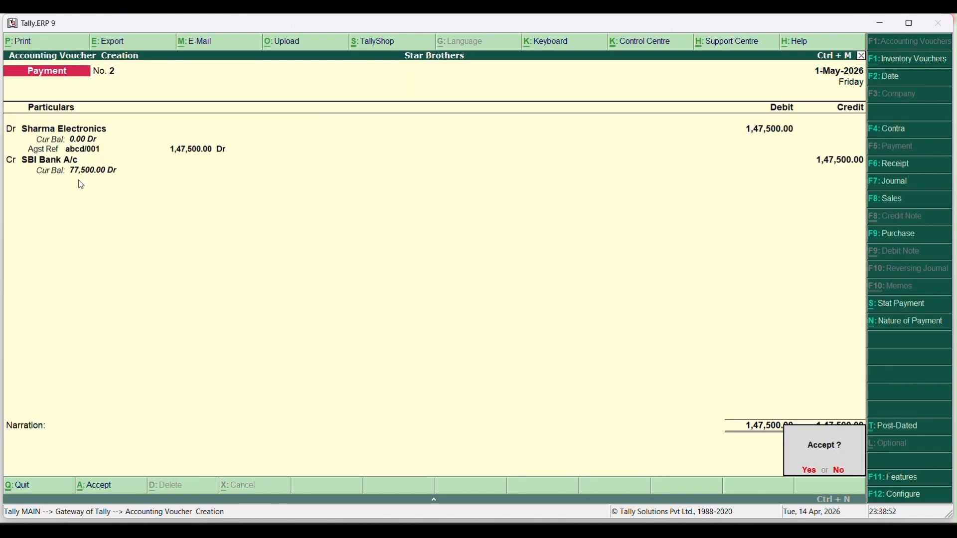
key(Return)
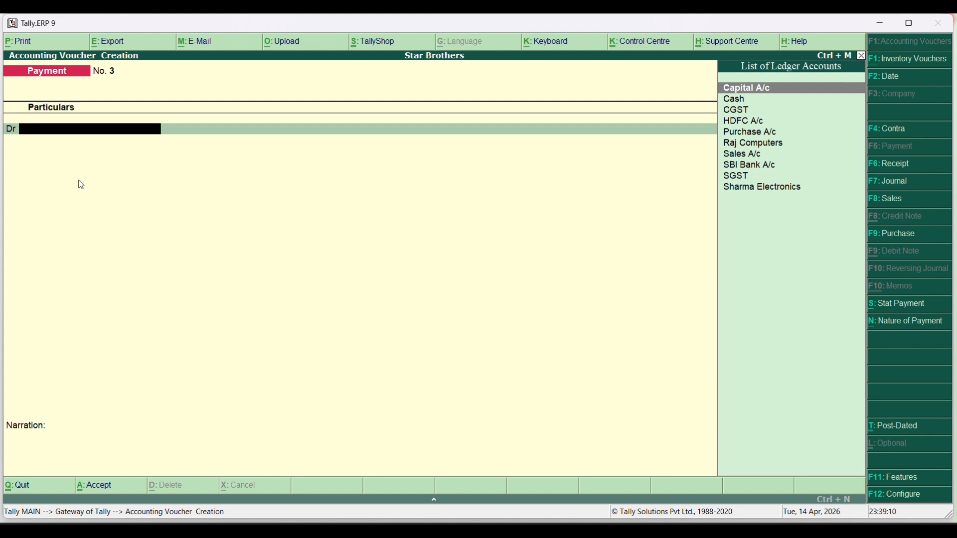
key(F6)
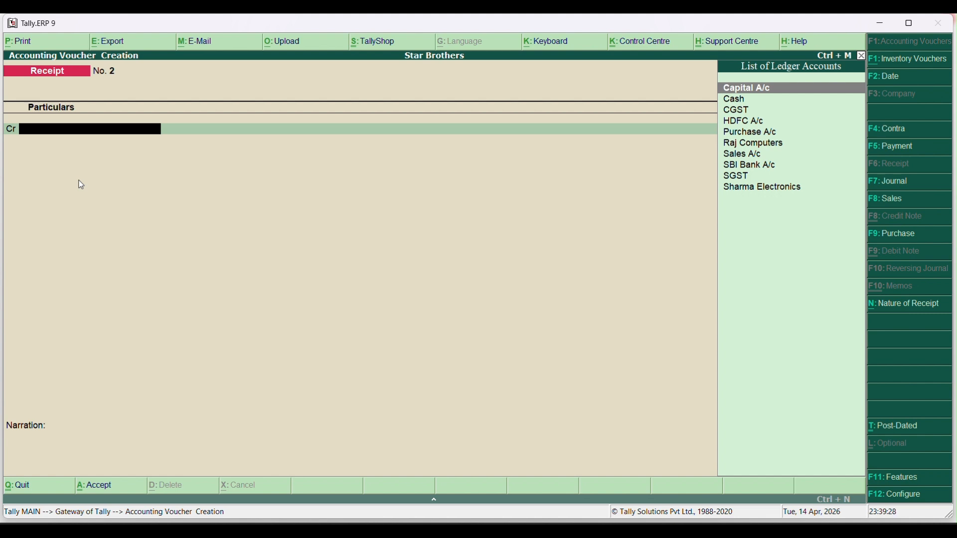
Credit Raj Computers 1,74,640 in the receipt, settled against pending bill 1
key(Down)
key(Down)
key(Down)
key(Down)
key(Down)
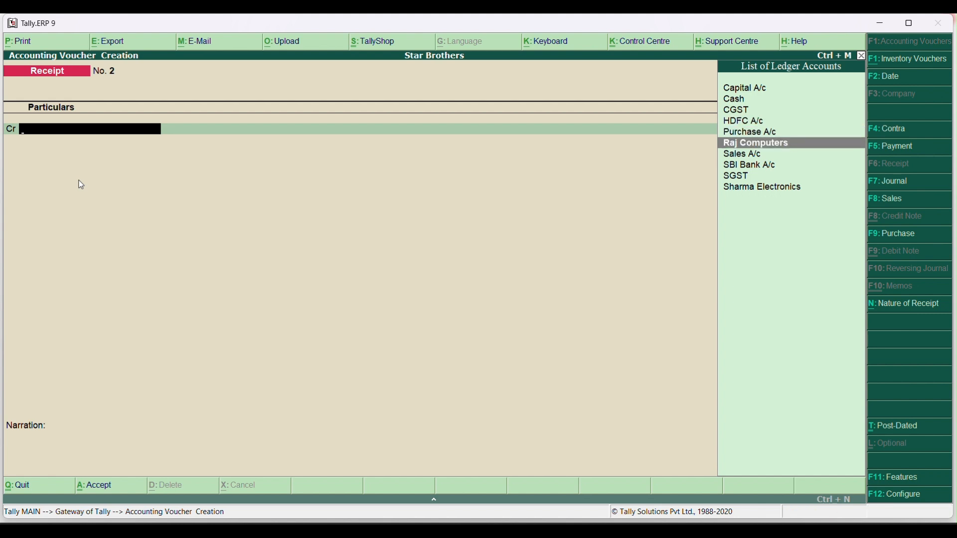
key(Return)
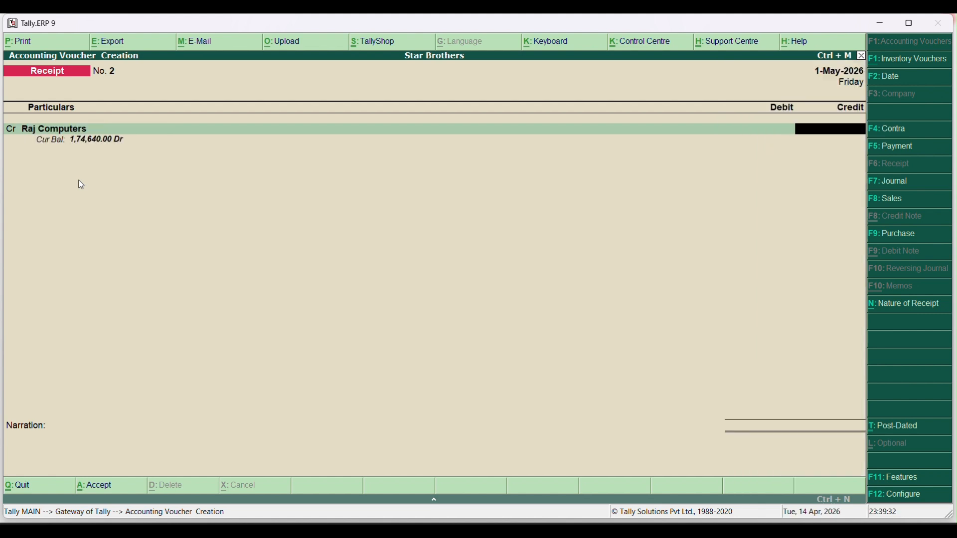
text(174640)
key(Return)
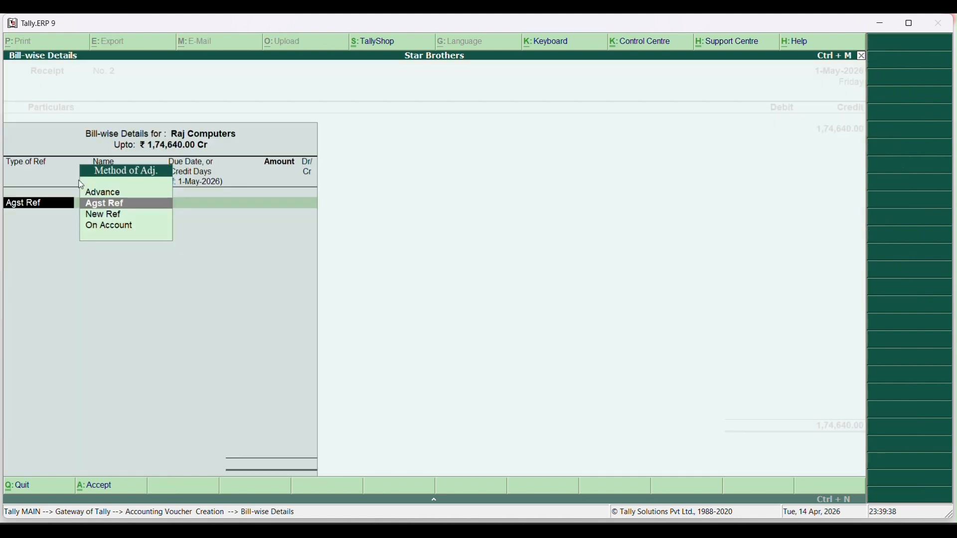
key(Return)
key(Return)
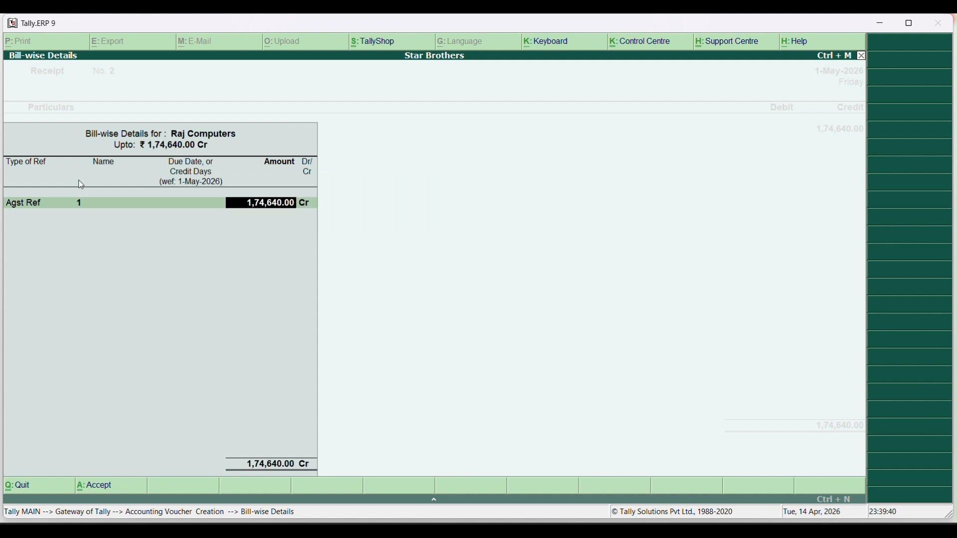
key(Return)
key(Return)
key(Return)
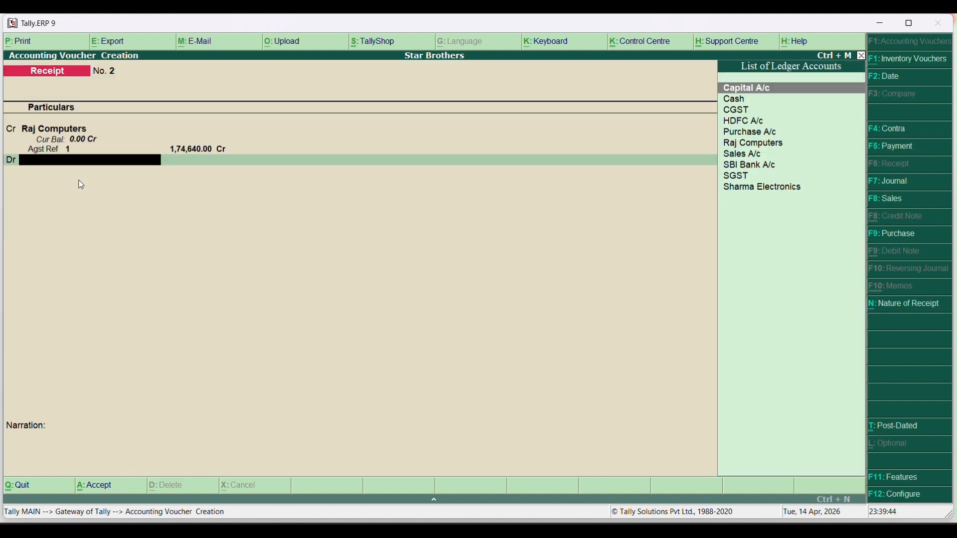
Debit SBI Bank A/c for the matching amount and pass through Bank Allocations
key(Down)
key(Down)
key(Down)
key(Down)
key(Down)
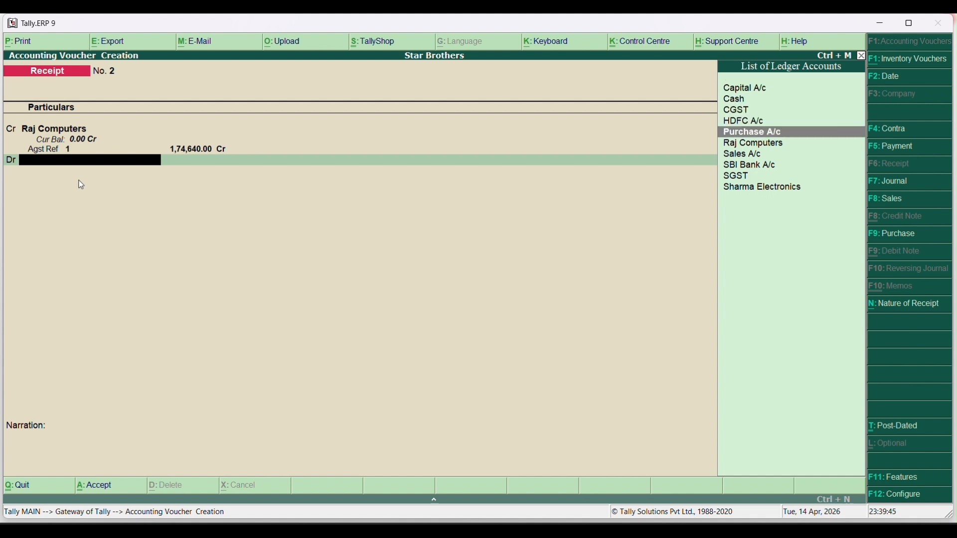
key(Down)
key(Down)
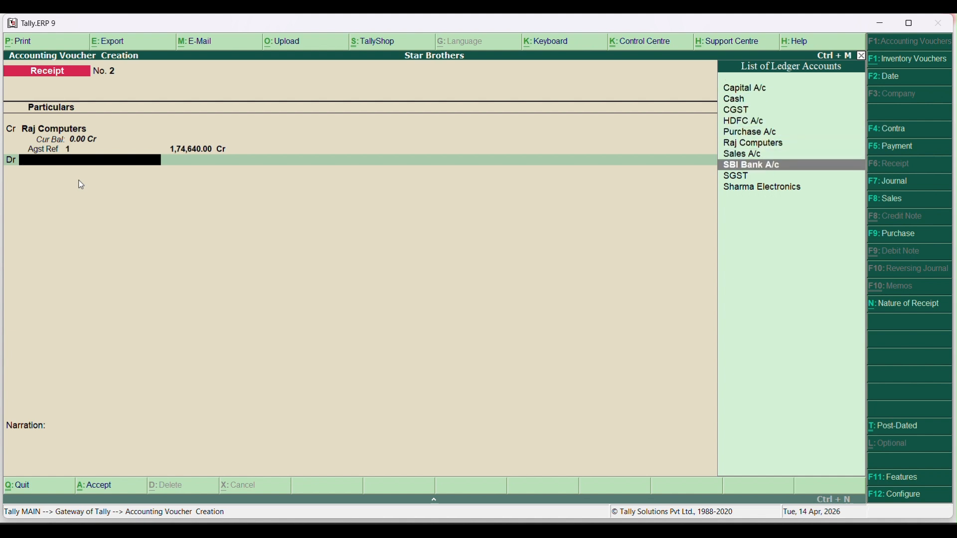
key(Return)
key(Return)
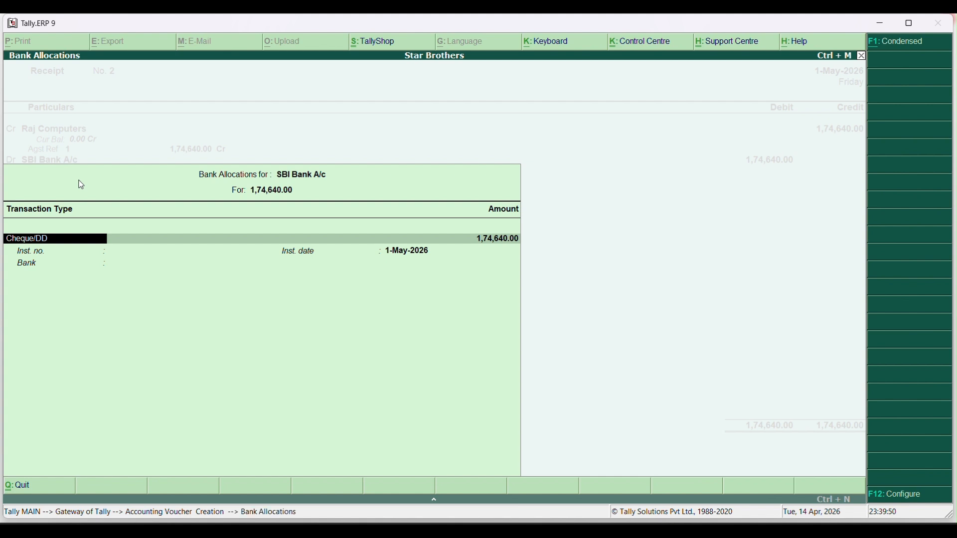
key(Return)
key(Return)
key(Return)
key(Return)
key(Return)
key(Return)
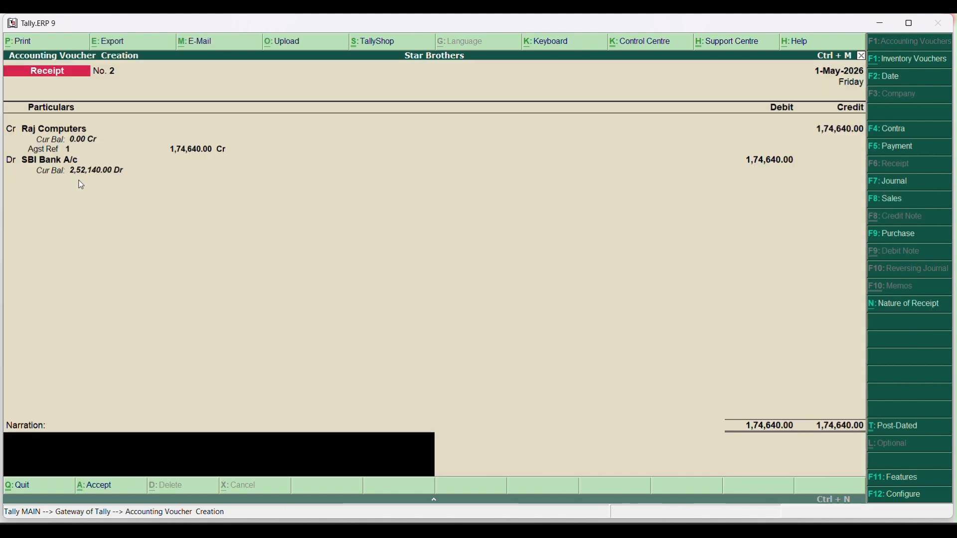
key(Return)
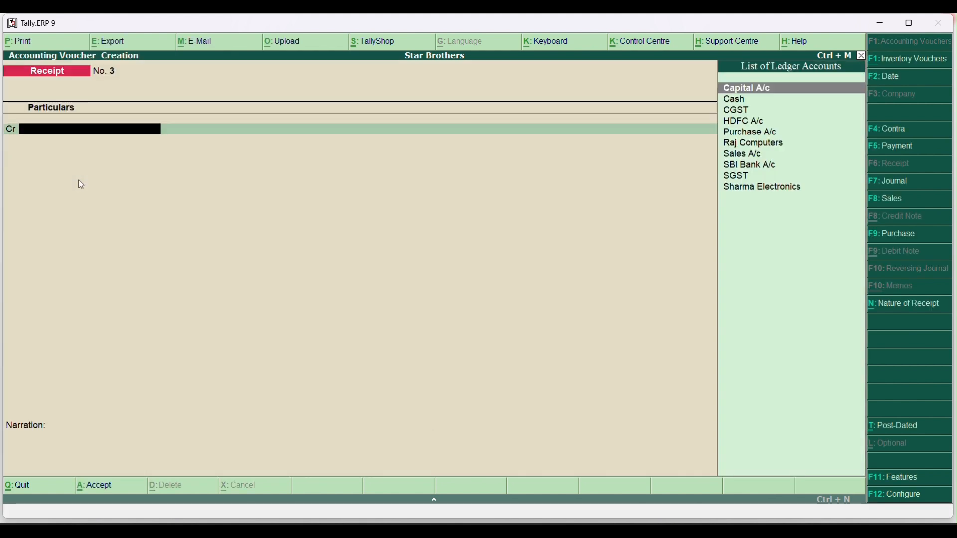